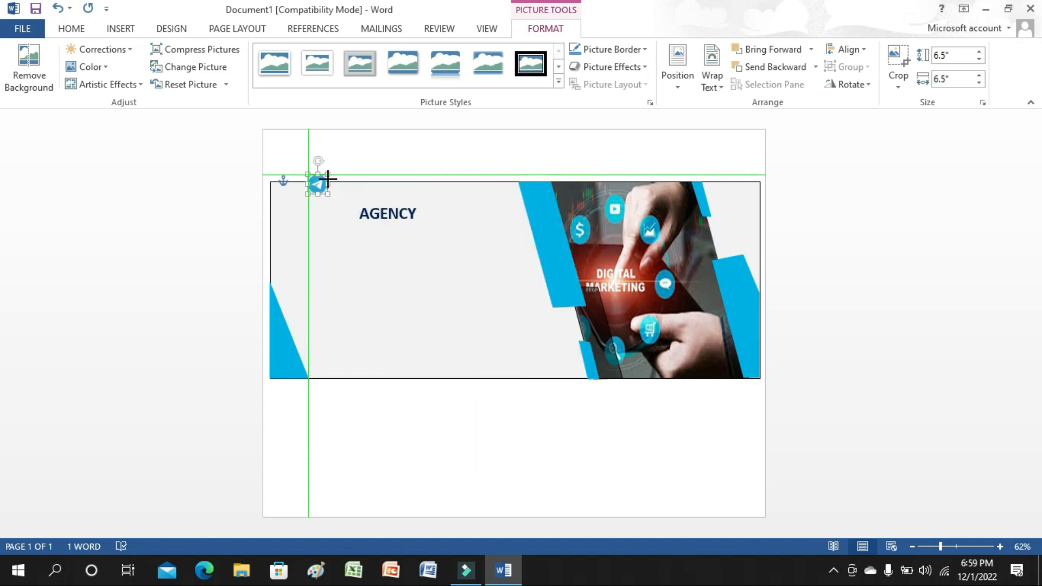
Shrink the paper-plane icon to about 0.35" square, rotate it to point right, and place it just before the AGENCY heading
drag(326, 190, 324, 146)
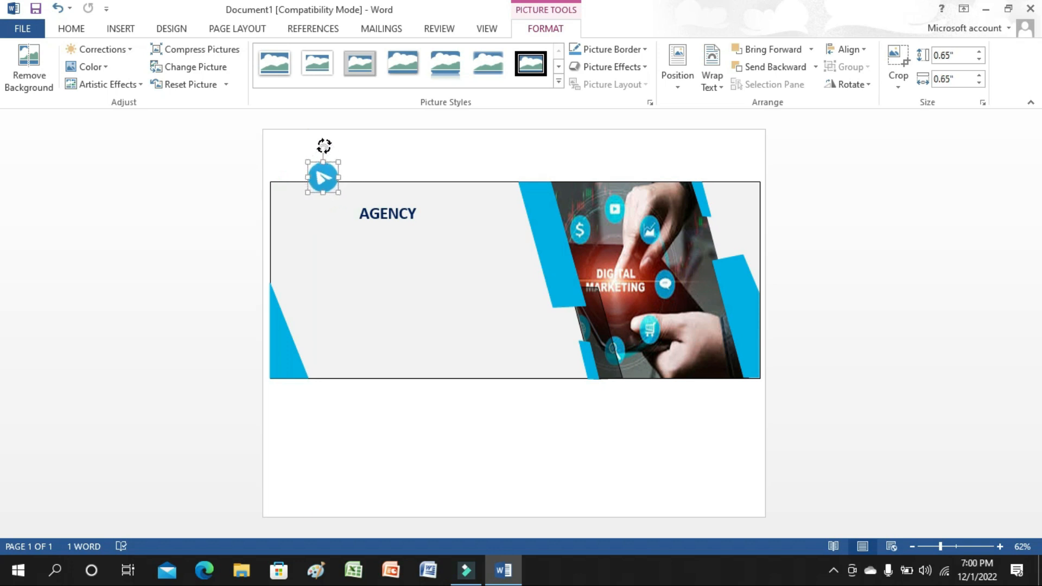
drag(338, 192, 349, 214)
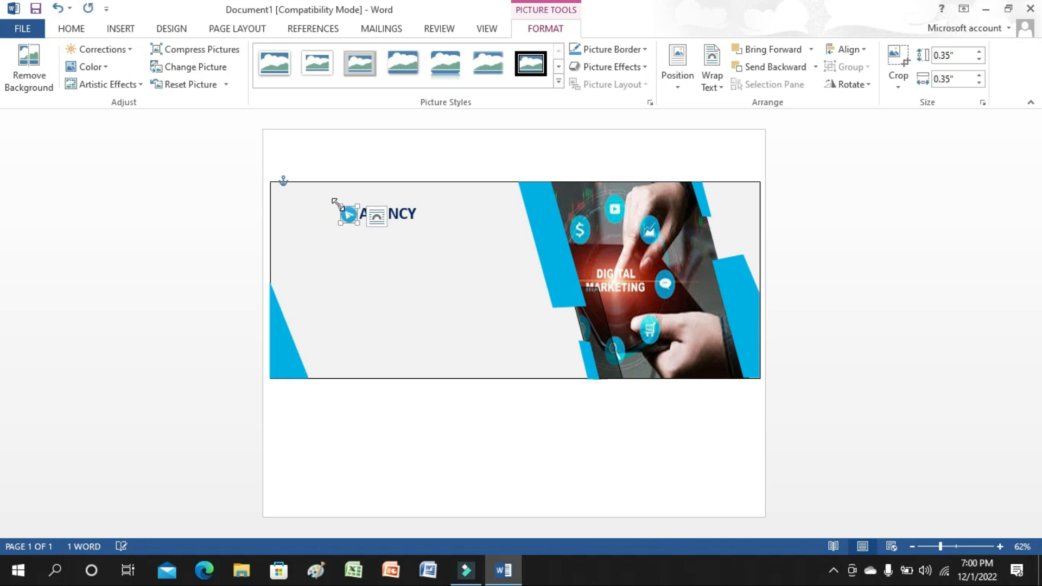
click(538, 144)
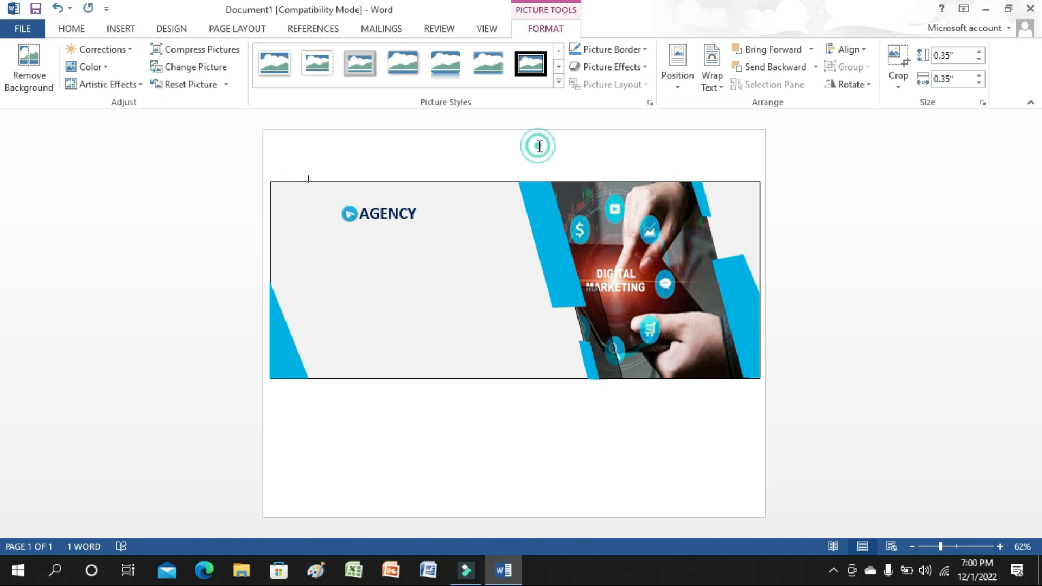
Draw a text box about 1.72" by 4.05" below the logo and enter DIGITAL, MARKETING and AGENCY on three lines
click(120, 28)
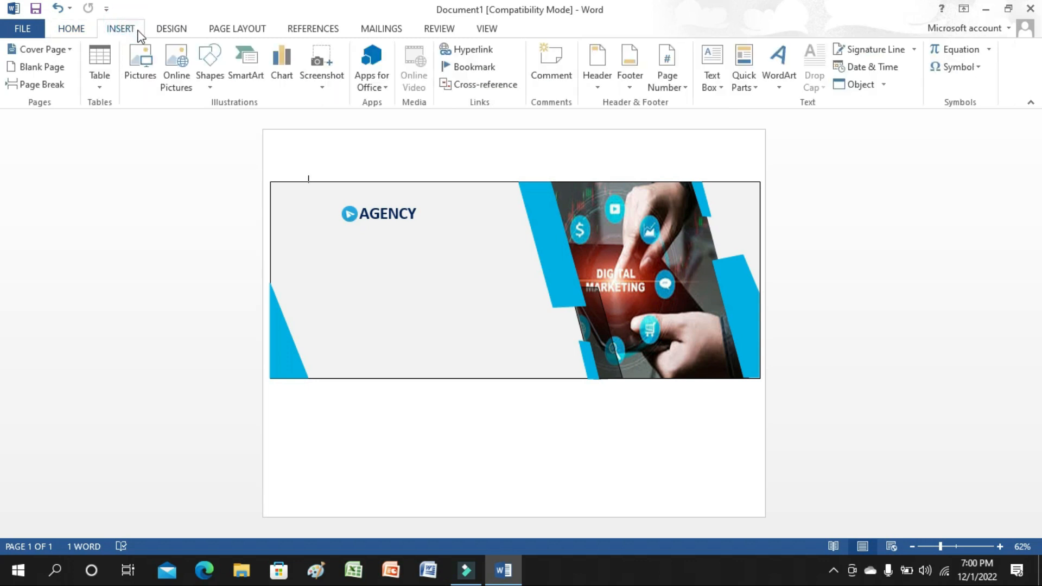
click(712, 78)
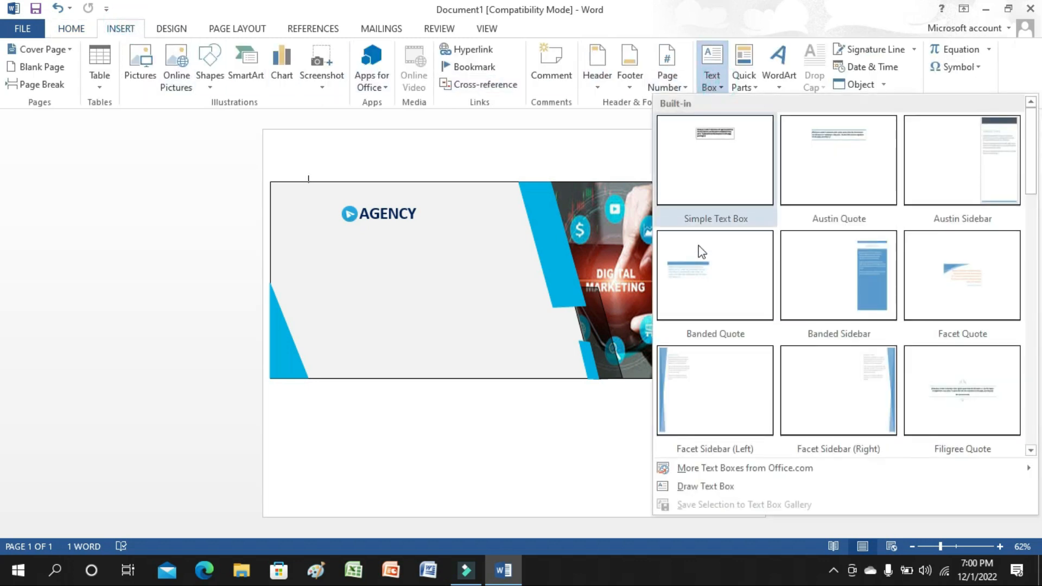
click(691, 487)
drag(314, 239, 500, 318)
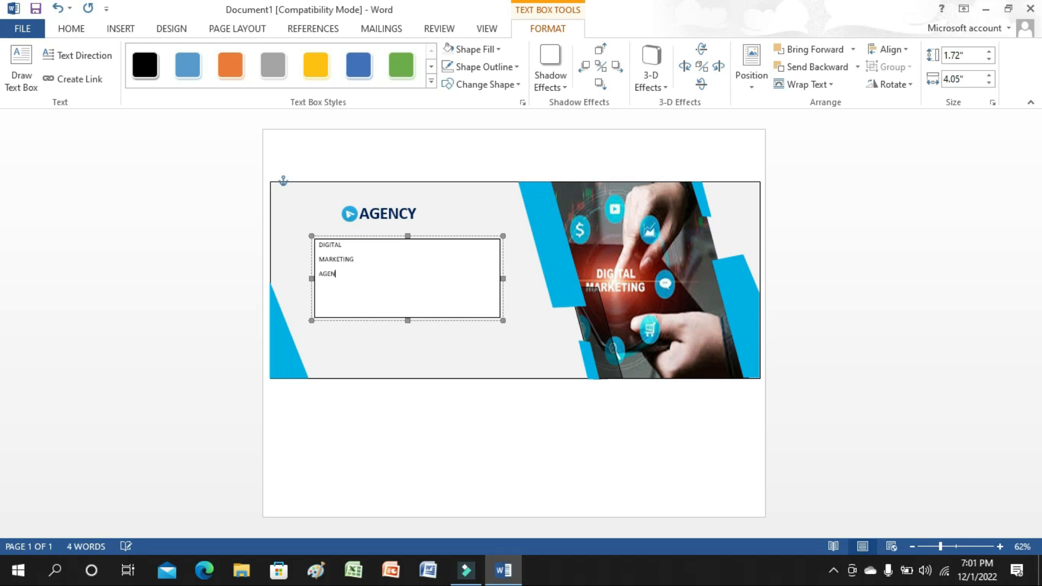
Format the word DIGITAL in the text box as bold, dark blue, 36 pt
double_click(345, 245)
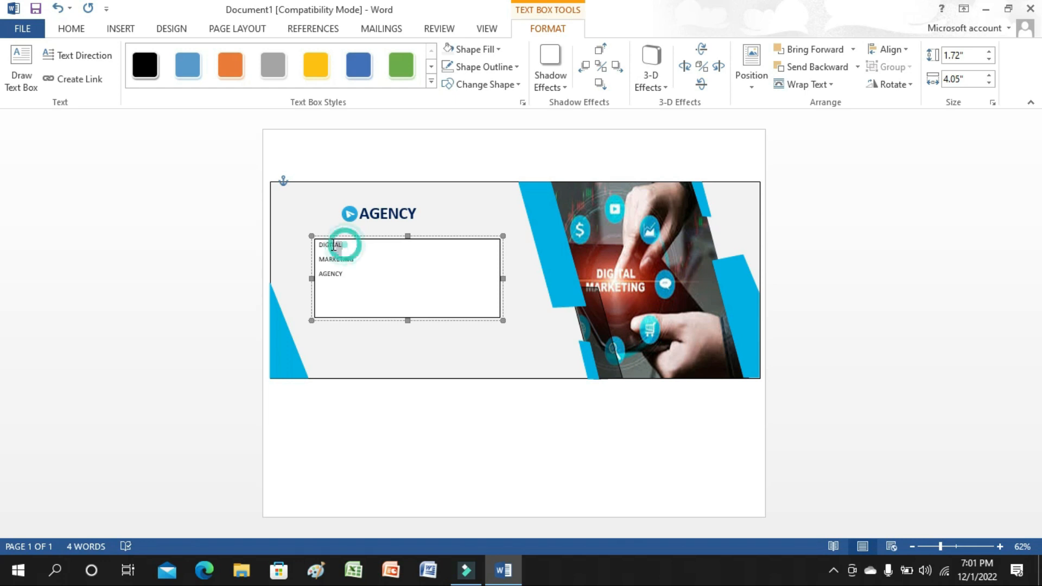
click(72, 30)
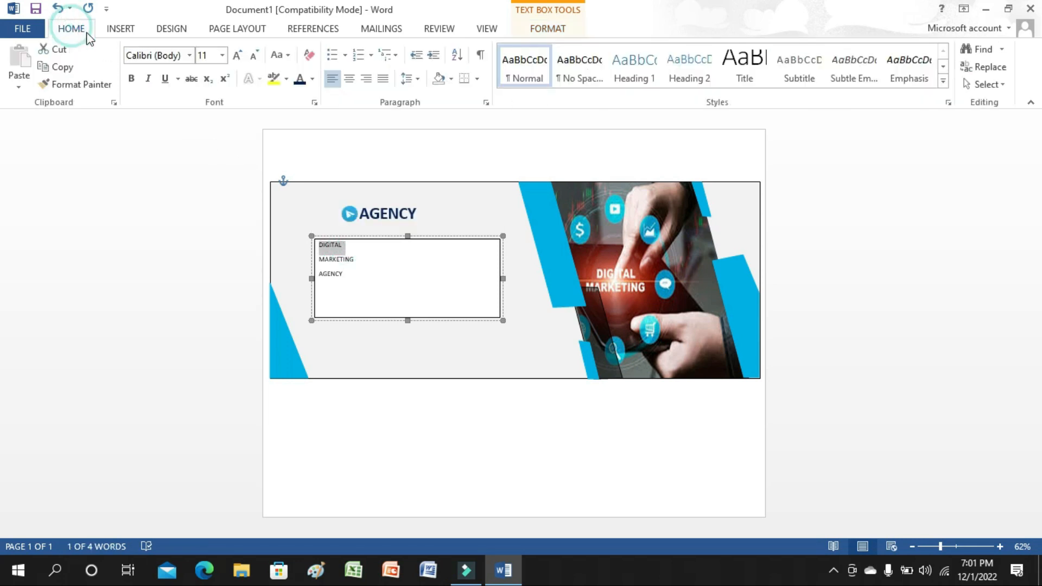
click(299, 81)
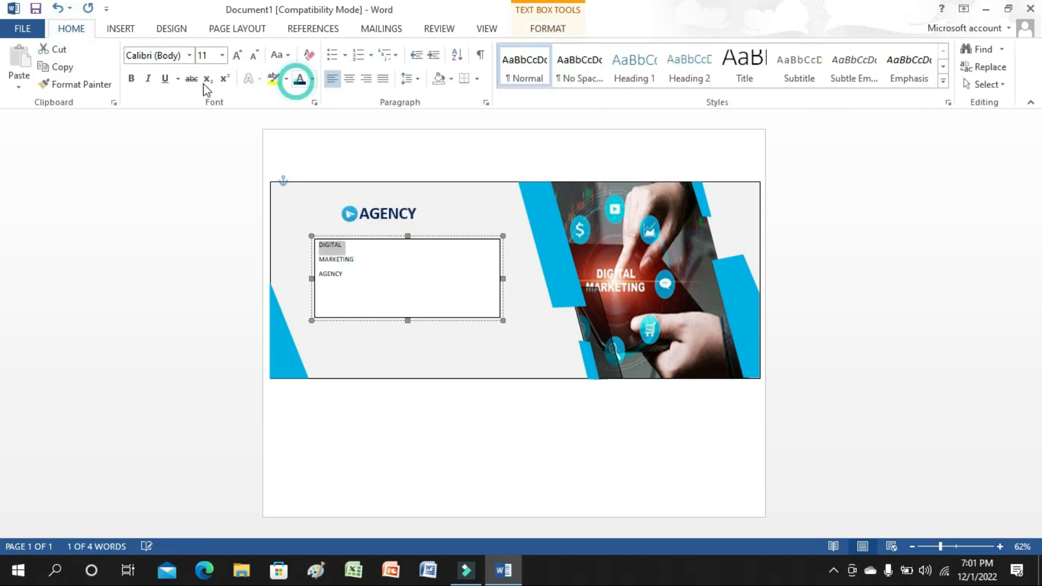
click(132, 79)
click(222, 56)
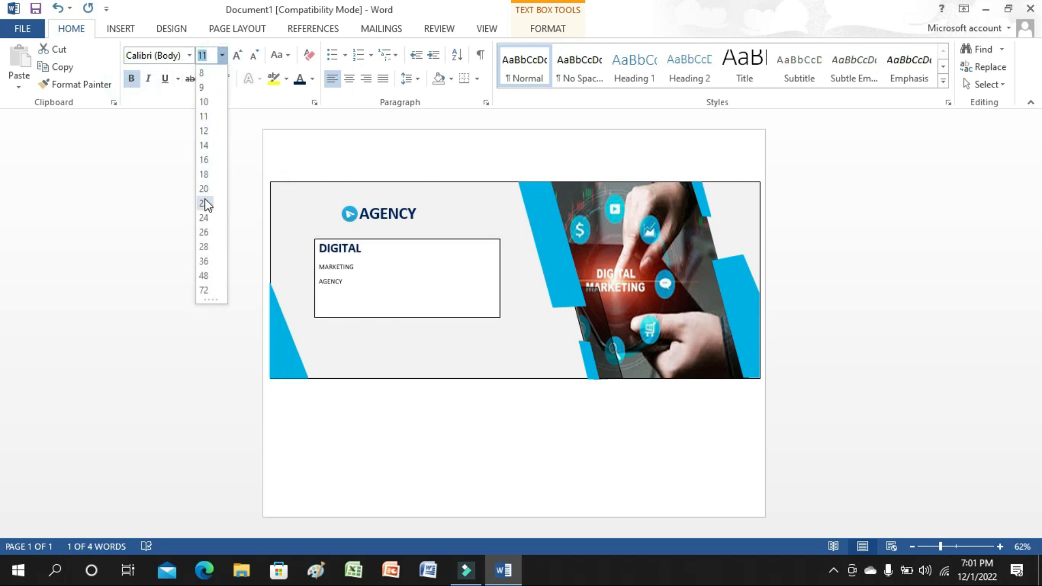
click(204, 261)
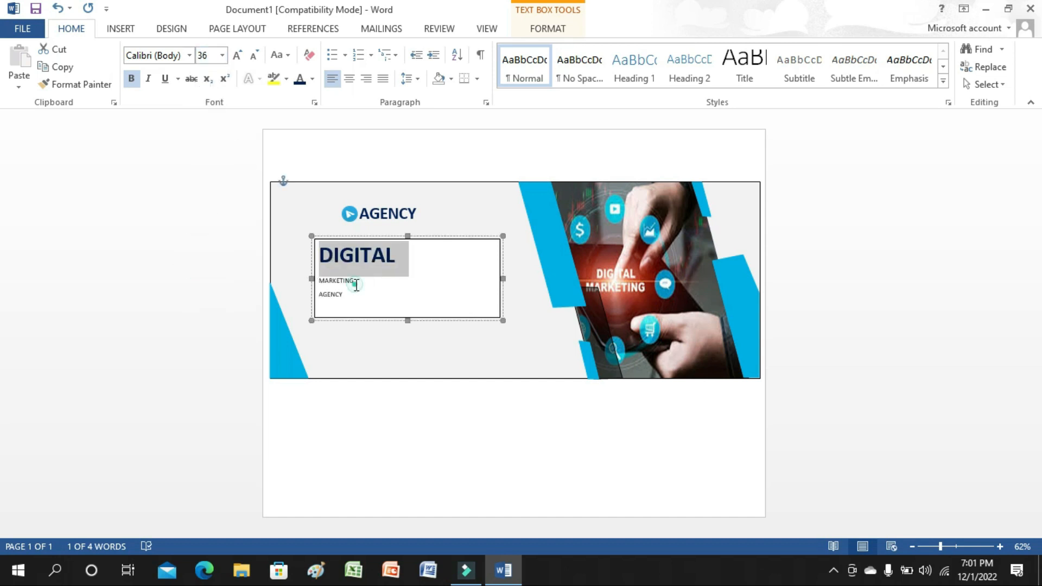
Format the word MARKETING in the text box as dark blue, 36 pt
drag(356, 283, 320, 280)
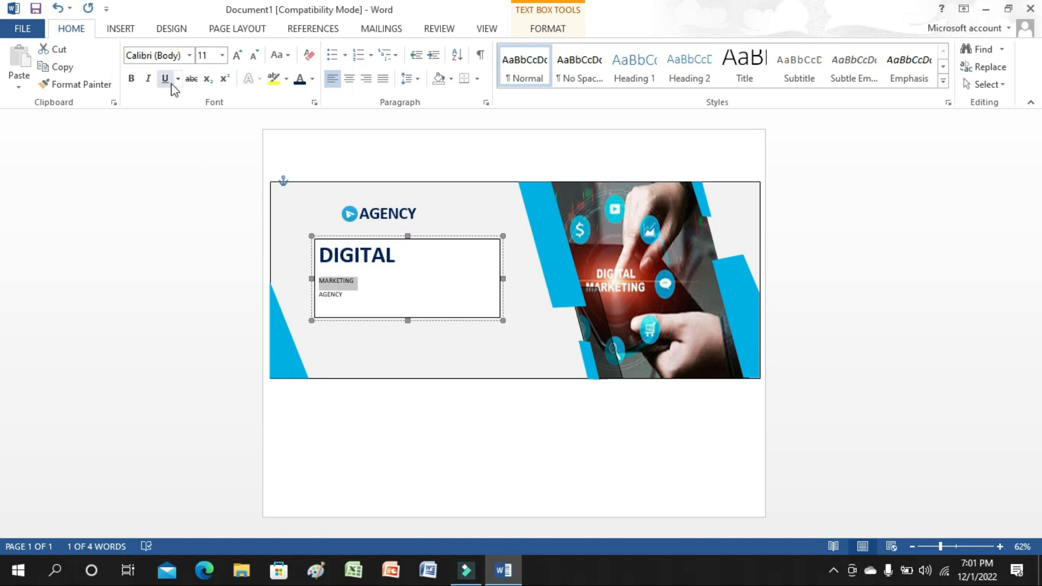
click(222, 56)
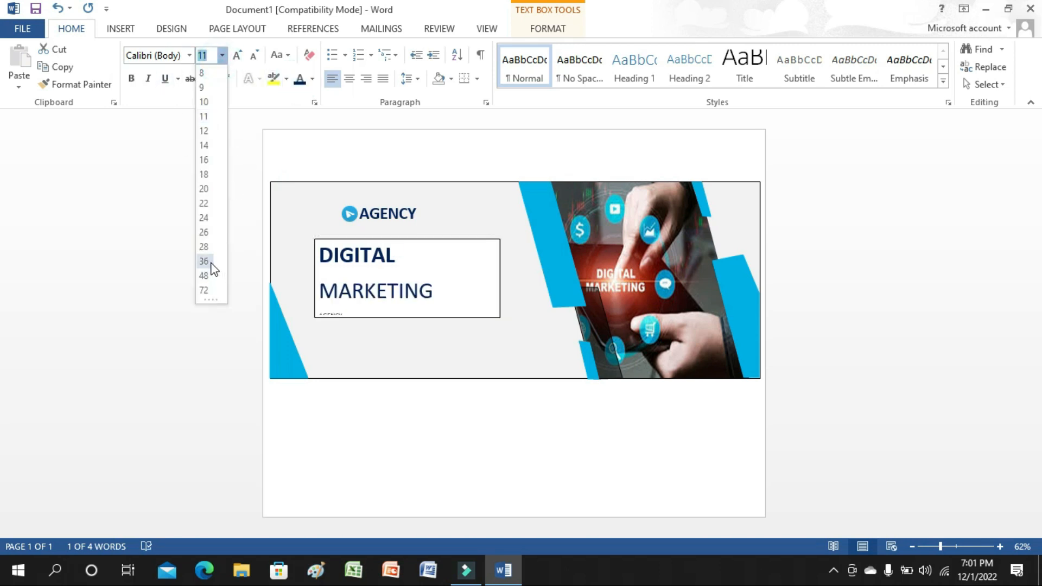
click(203, 261)
Remove the space after paragraphs for the three lines in the text box
drag(326, 252, 344, 304)
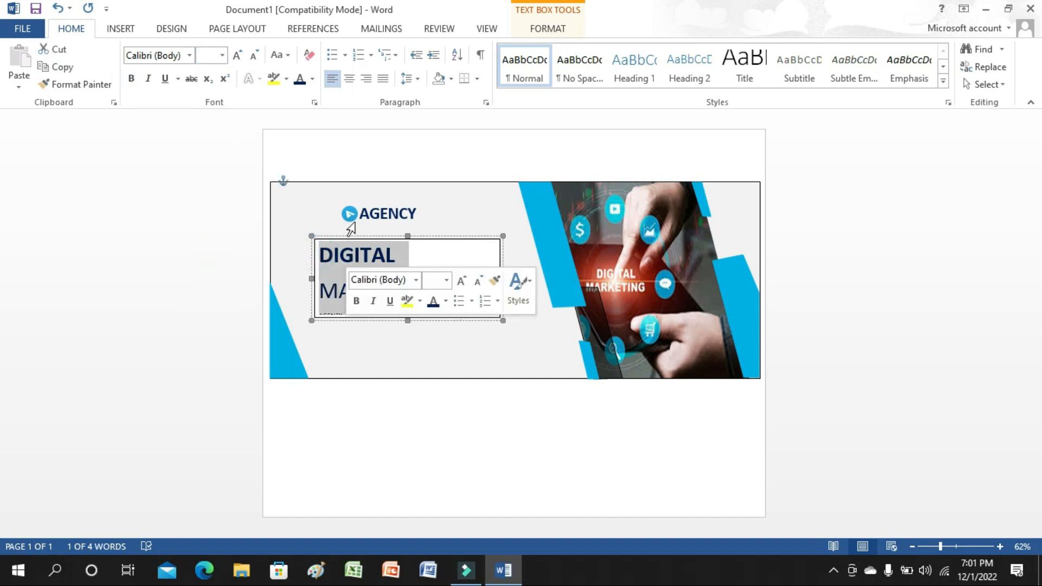
click(417, 79)
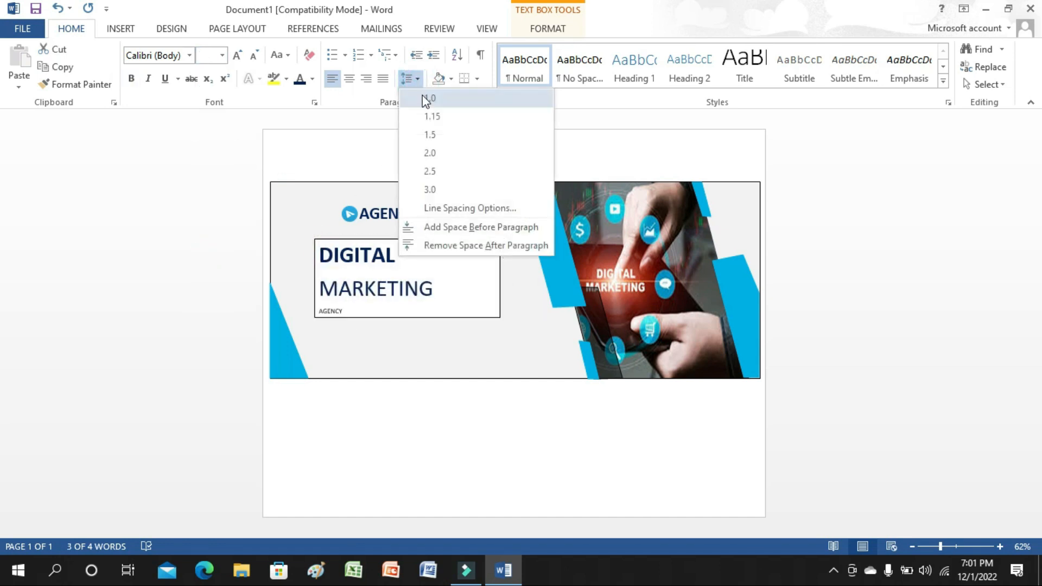
click(434, 244)
click(467, 281)
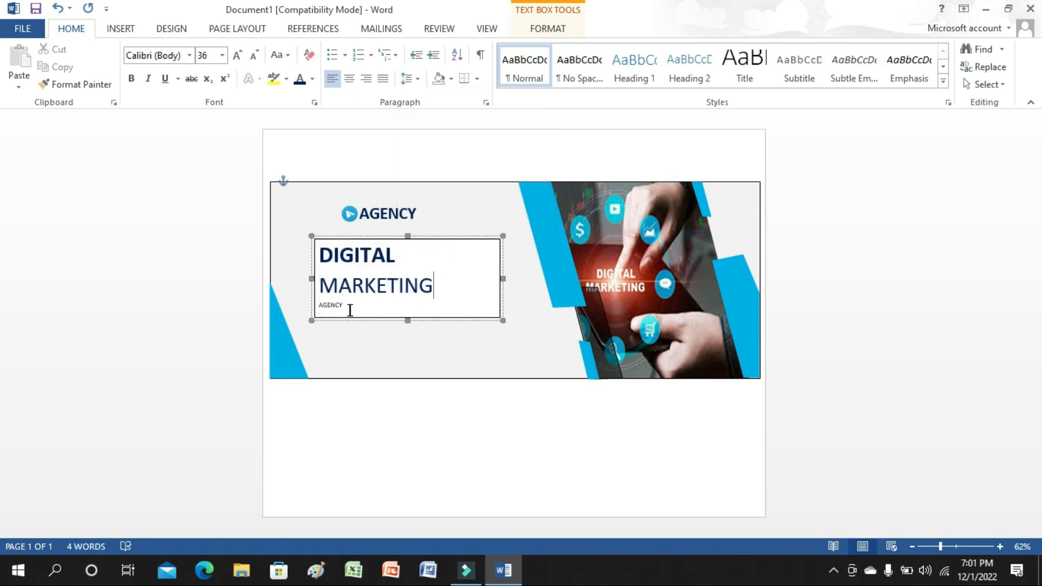
Format AGENCY in the text box as dark blue, 36 pt, and extend the box downward to about 1.92" high
click(339, 306)
double_click(339, 306)
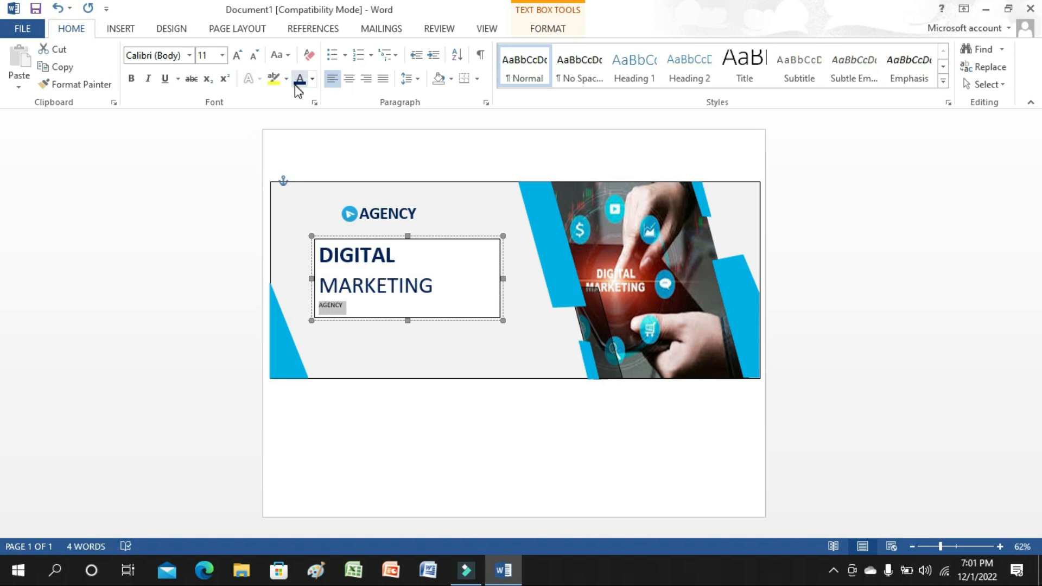
click(223, 55)
click(219, 263)
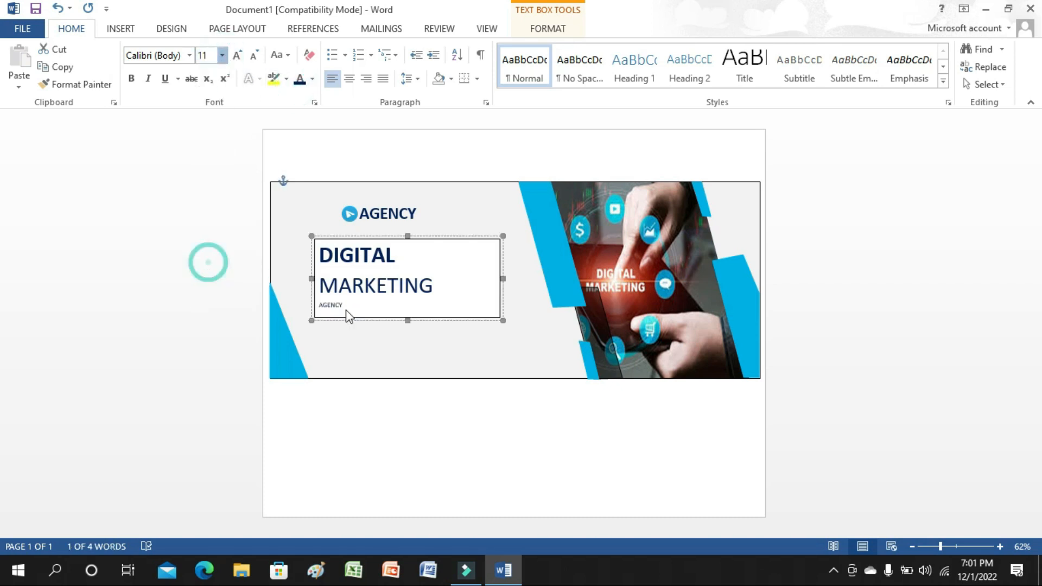
drag(408, 321, 408, 327)
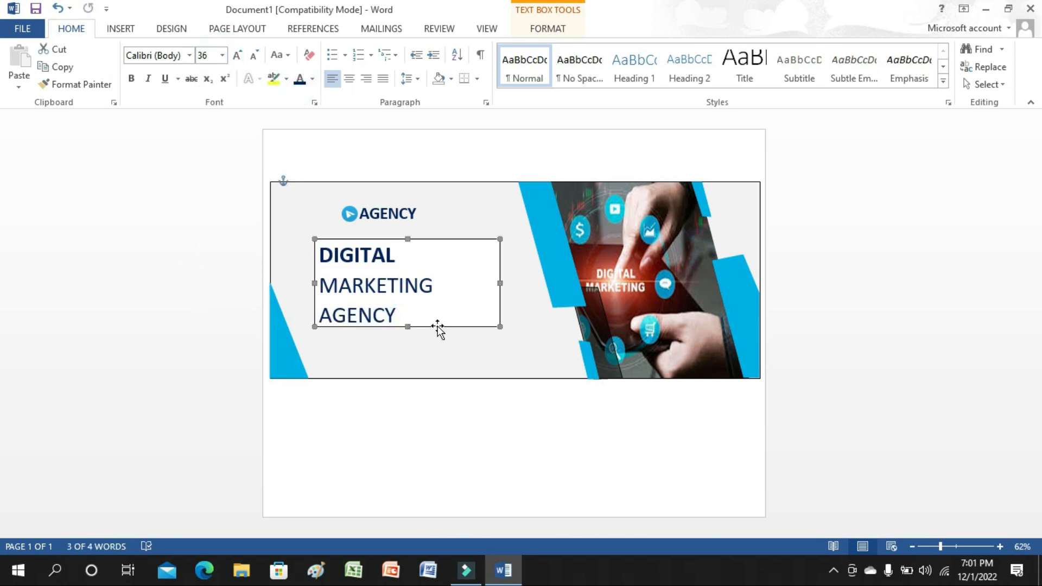
Remove the fill and outline of the headline text box and nudge it up closer to the logo
click(437, 326)
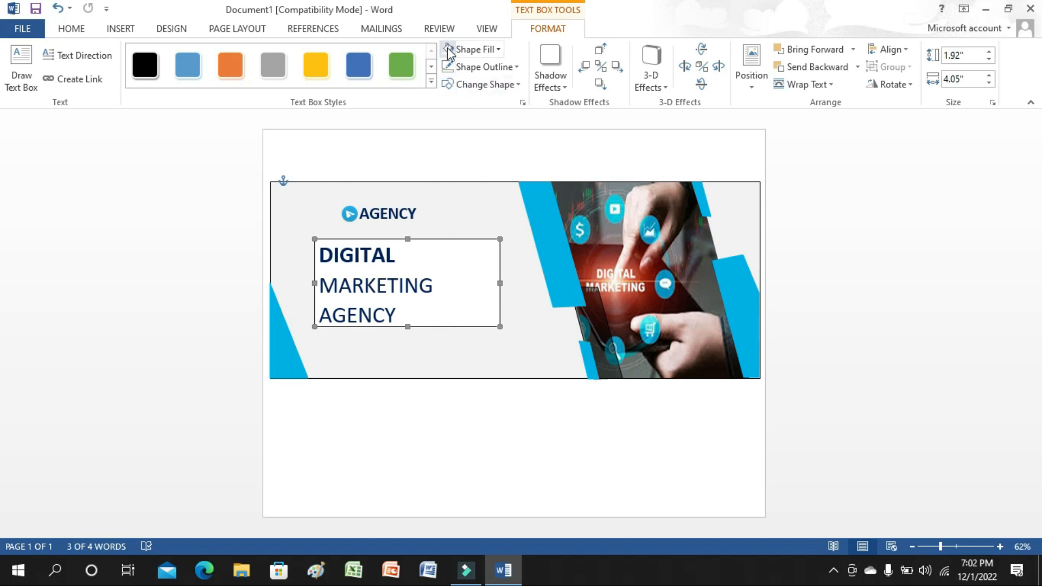
click(461, 49)
click(466, 66)
key(Up)
key(Up)
key(Up)
key(Up)
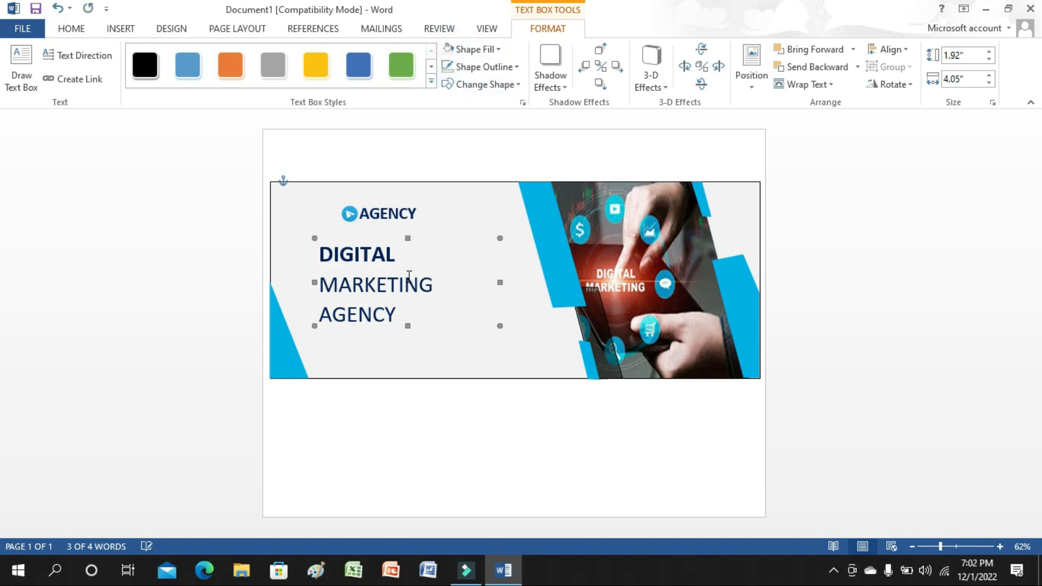
key(Up)
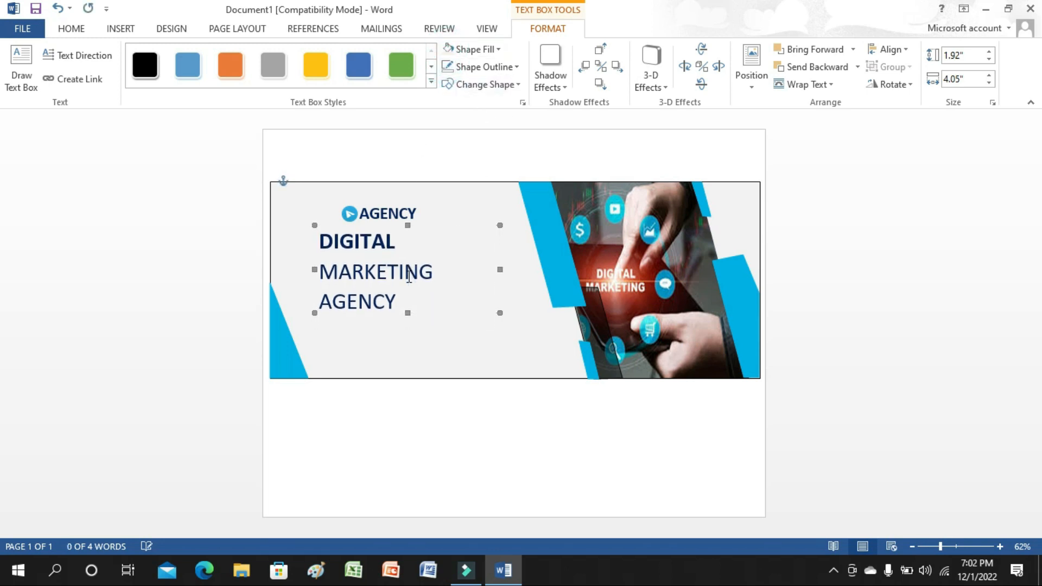
Draw a horizontal line about 1.08" long beneath the word AGENCY in the headline
click(740, 152)
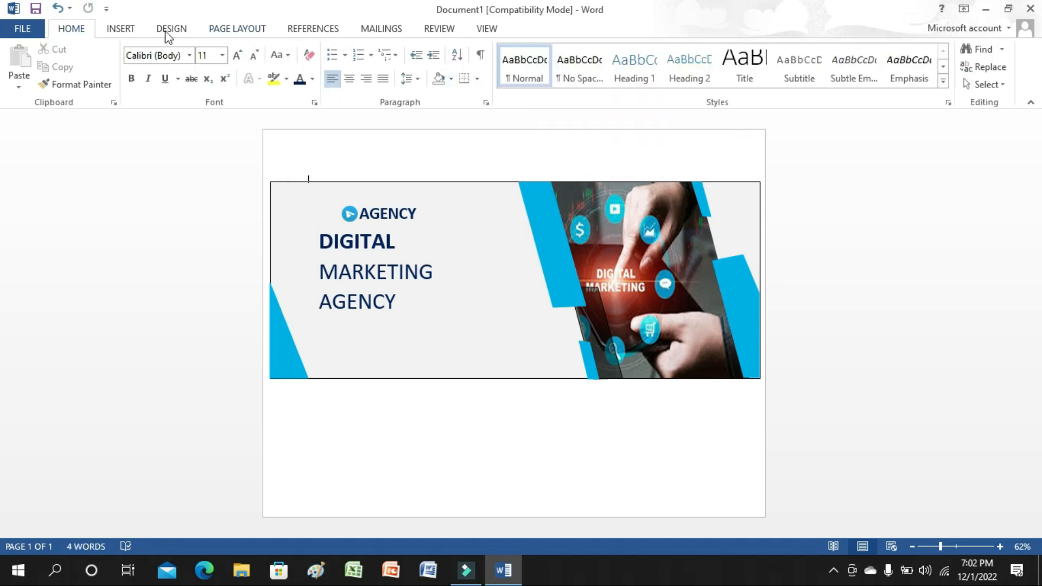
click(121, 29)
click(209, 76)
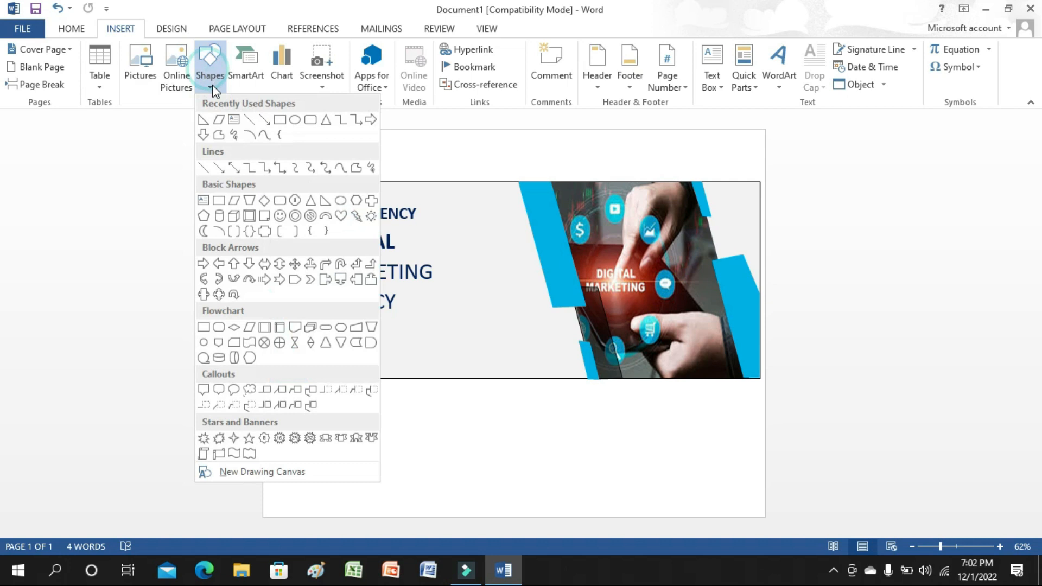
click(200, 165)
drag(315, 320, 366, 320)
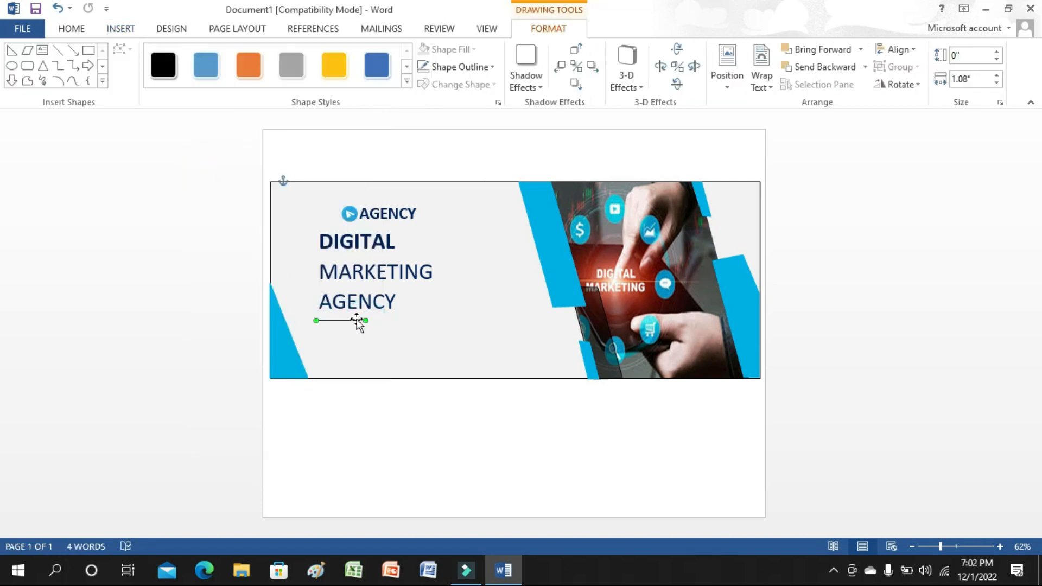
Set the line's weight to 2¼ pt and its color to dark blue, and nudge it up closer to AGENCY
click(456, 67)
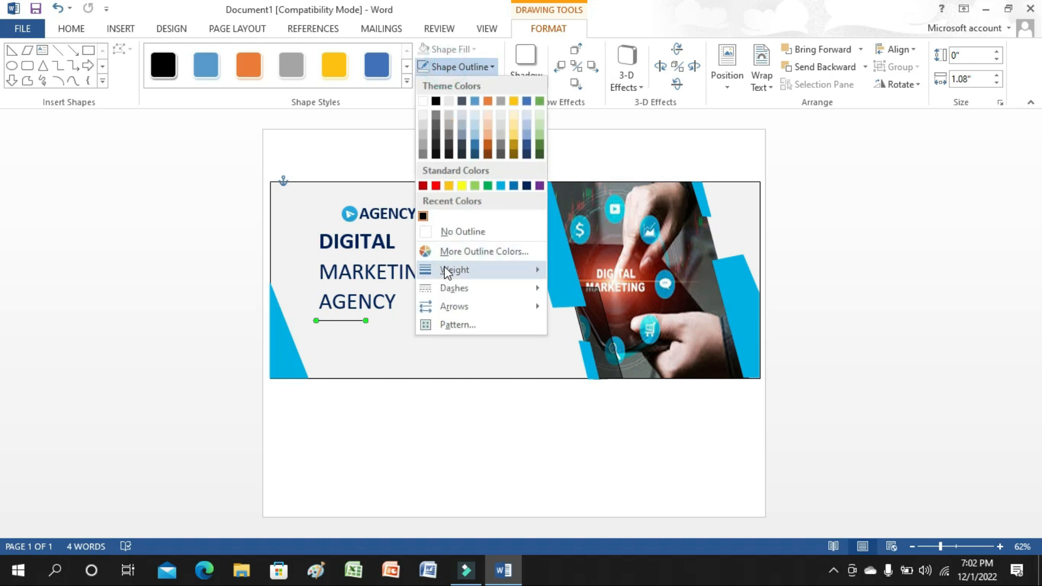
click(448, 269)
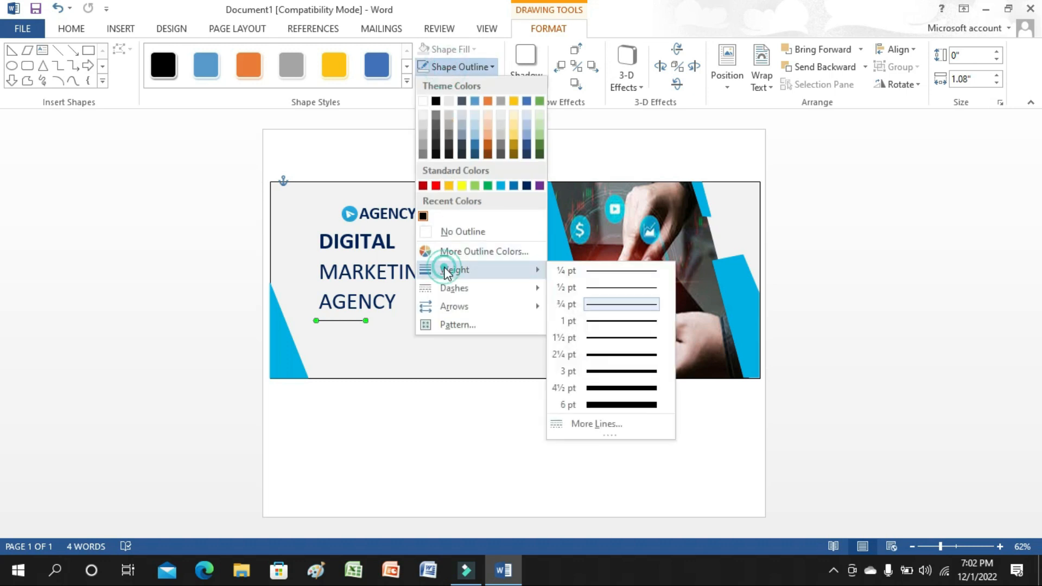
click(600, 355)
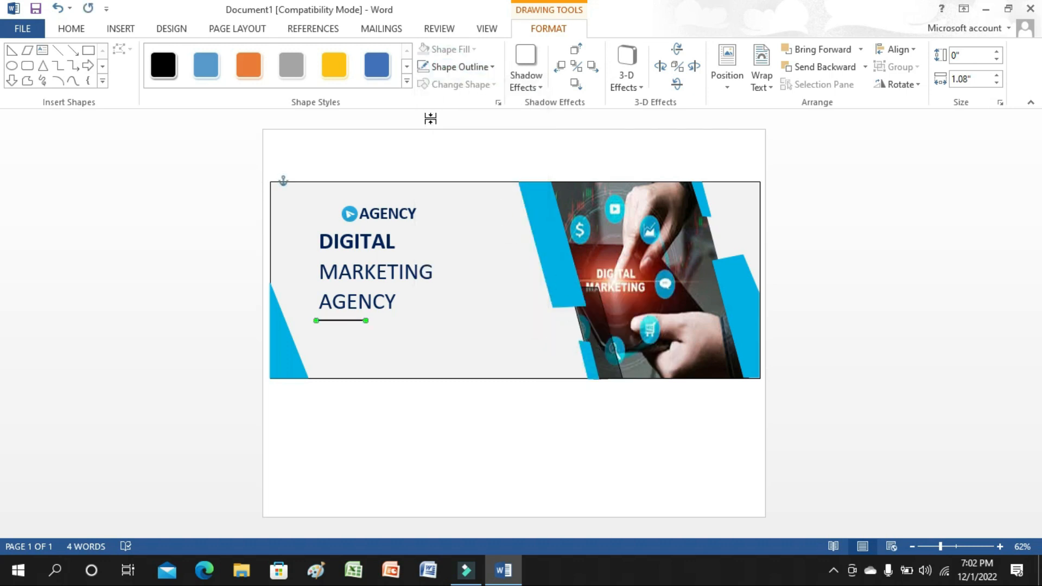
click(459, 68)
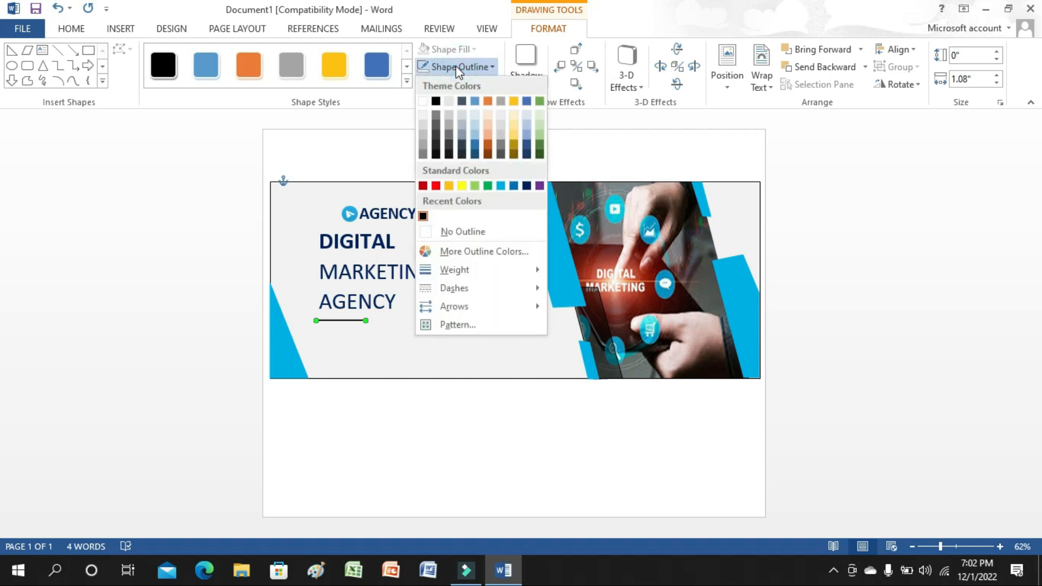
click(527, 186)
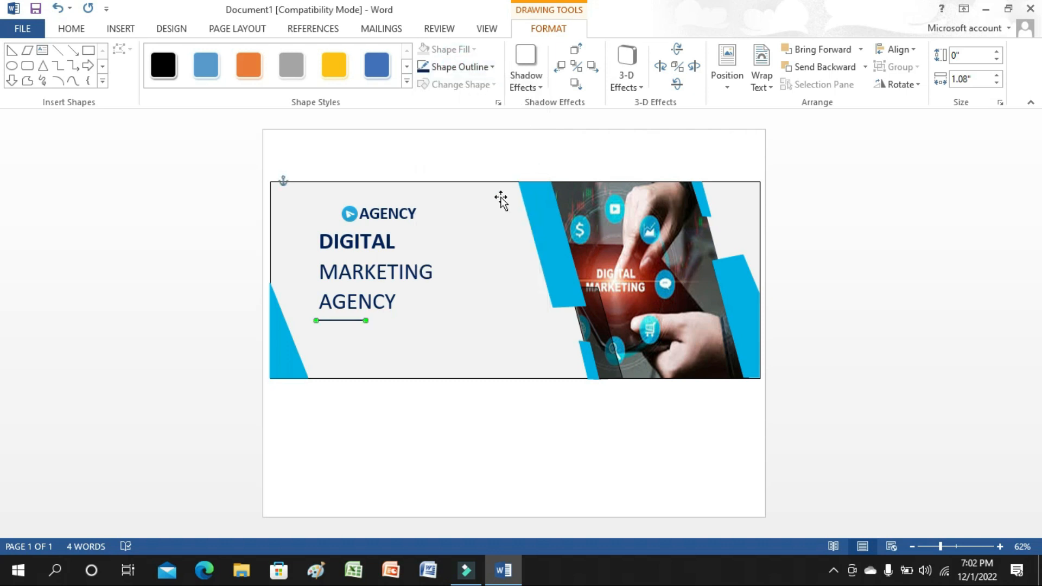
key(Up)
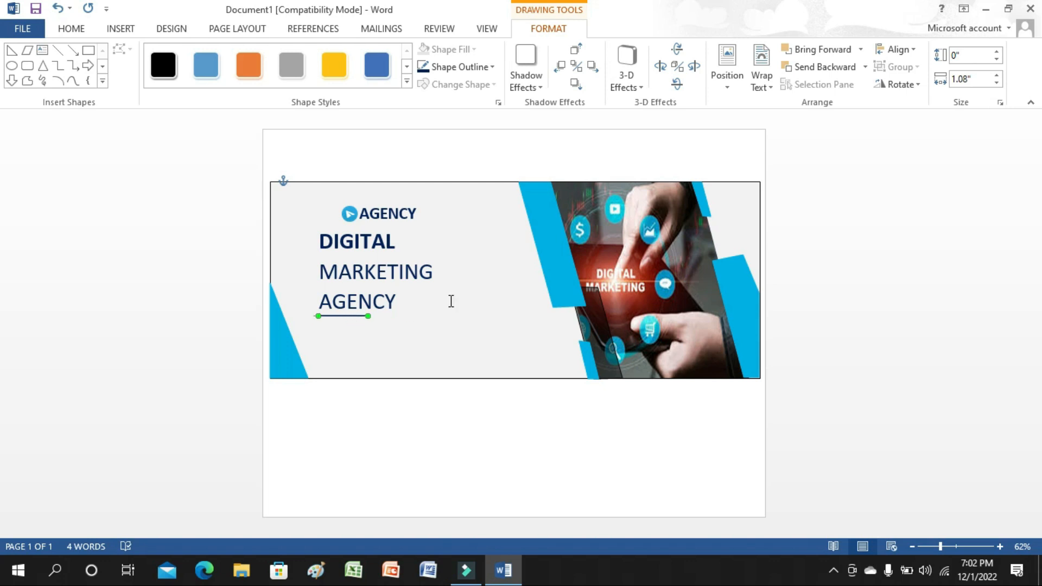
click(553, 146)
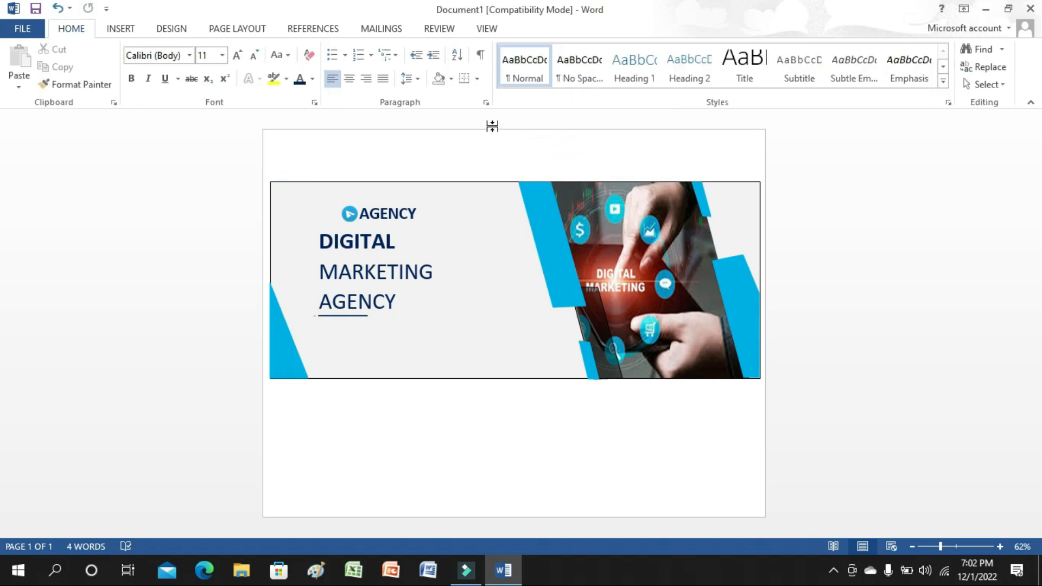
Draw a text box about 0.62" by 3.8" below the line under the headline
click(121, 27)
click(712, 70)
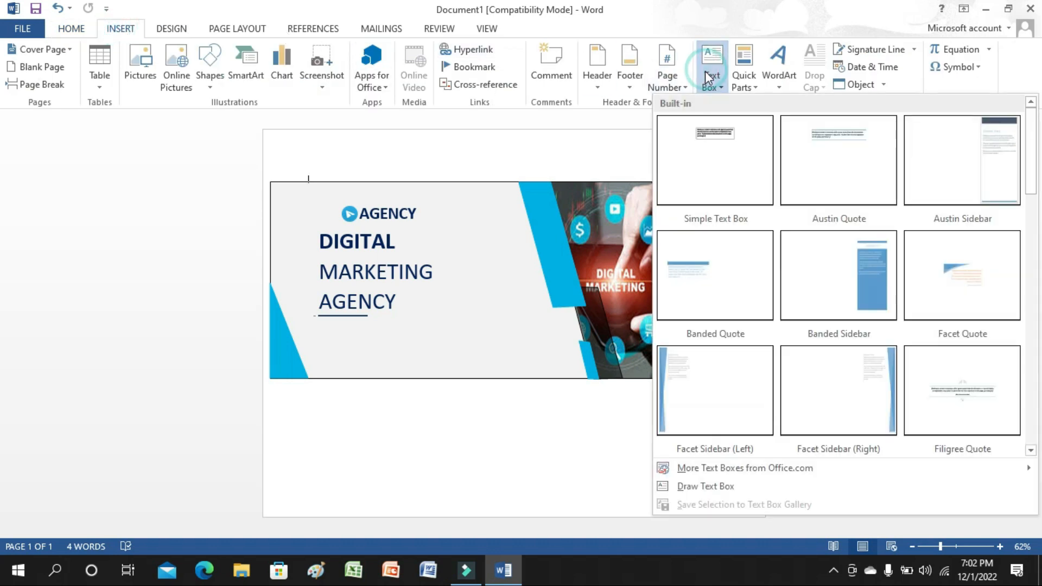
click(693, 487)
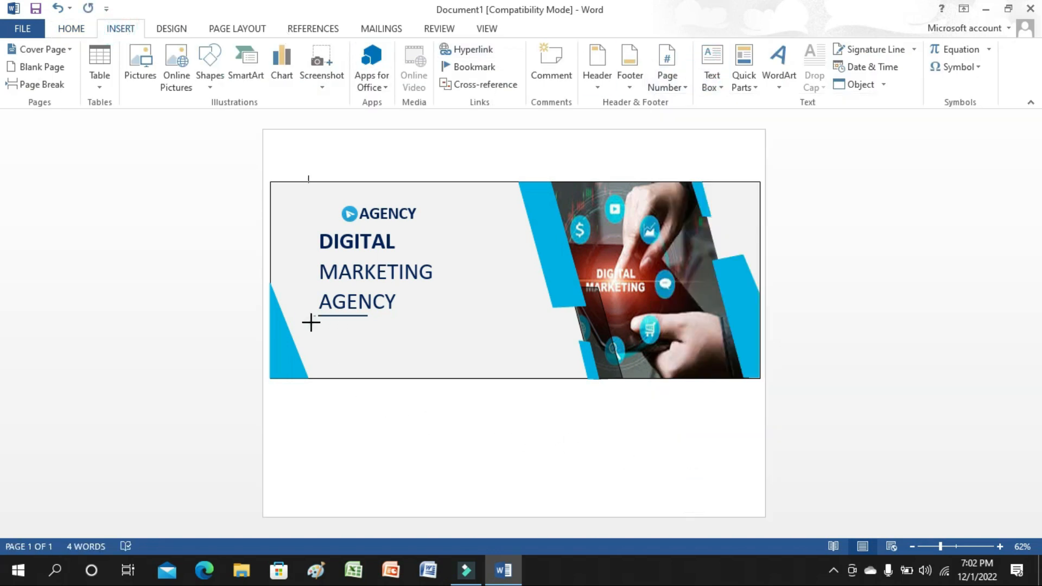
mouse_move(311, 323)
mouse_down()
mouse_move(382, 347)
mouse_move(486, 352)
mouse_up()
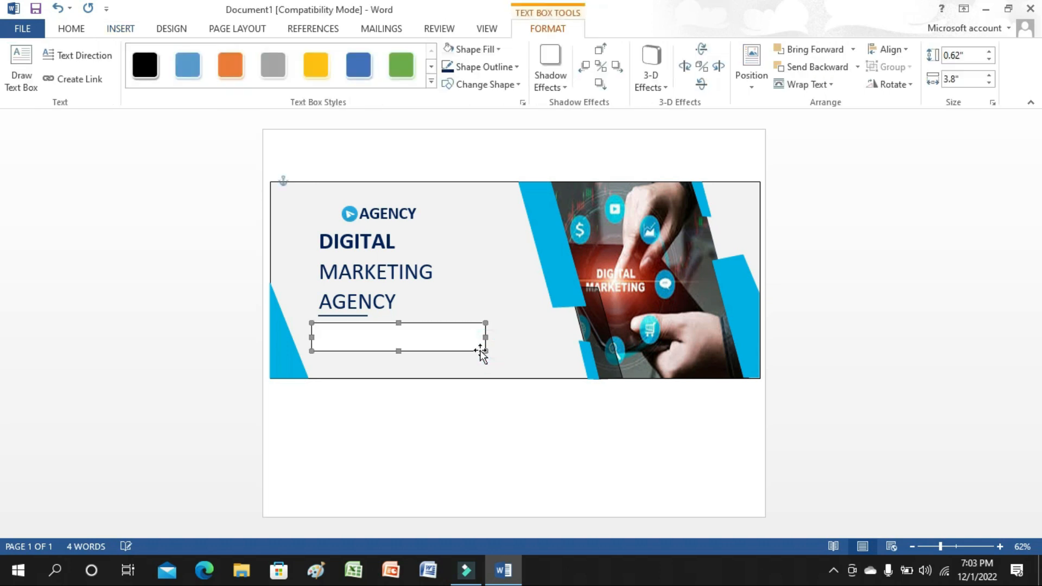
Enter "Your digital marketing agency tagline" in the text box below the accent line and format it as bold 16 pt
text(Your digital marketing agency tagline)
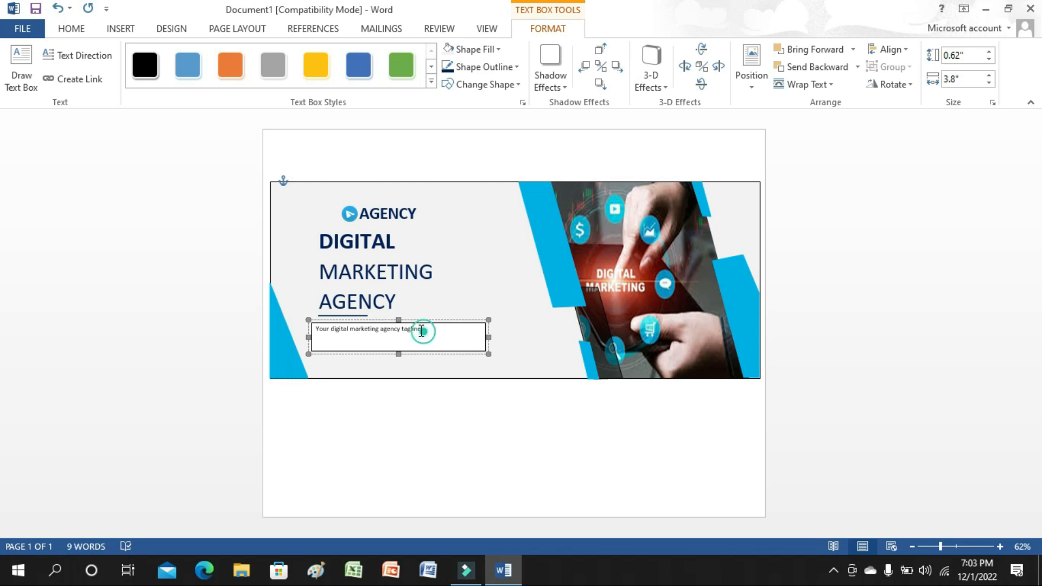
drag(423, 329, 314, 333)
click(72, 28)
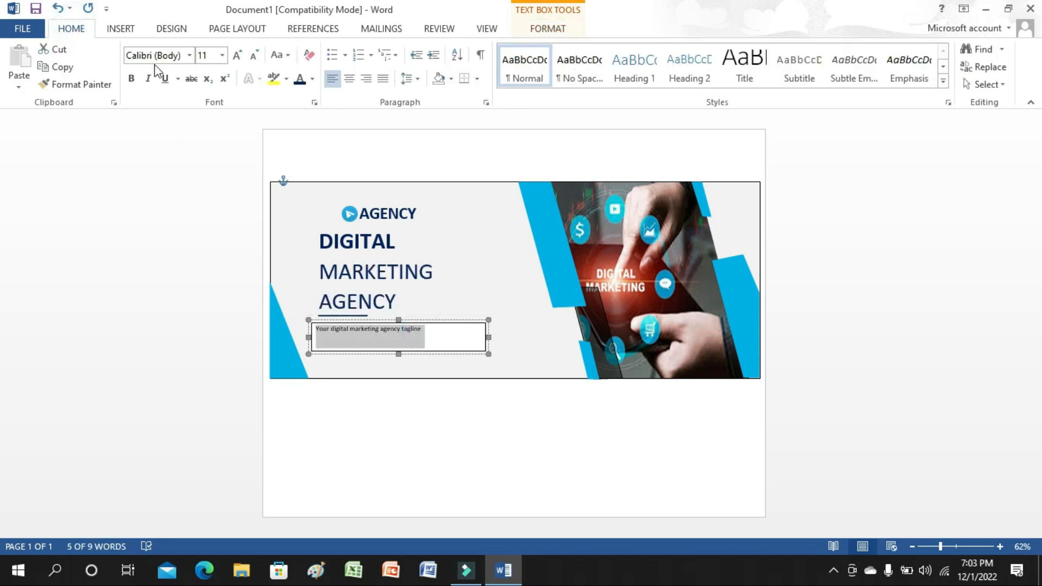
click(222, 54)
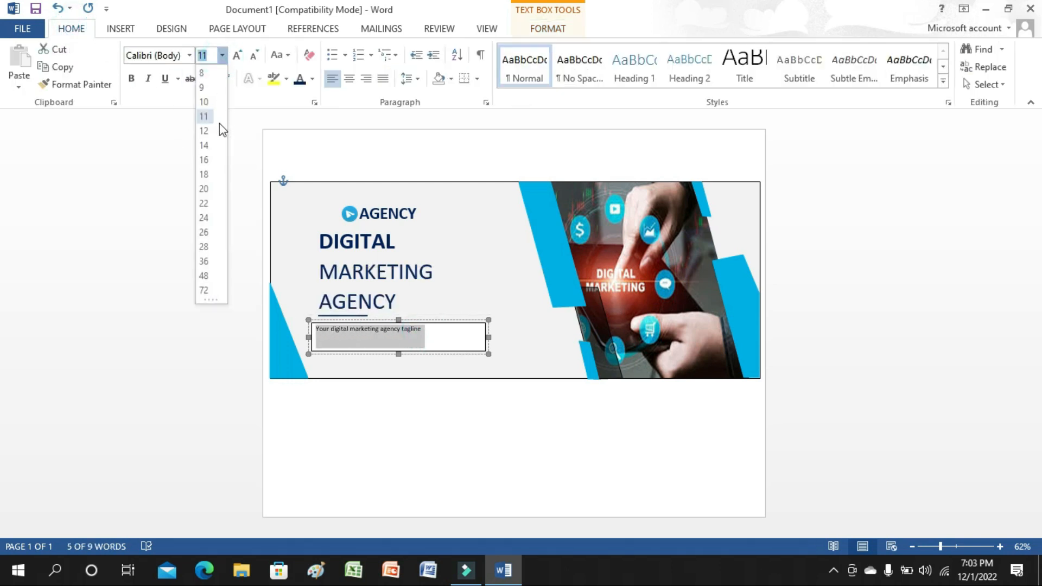
click(204, 159)
click(132, 79)
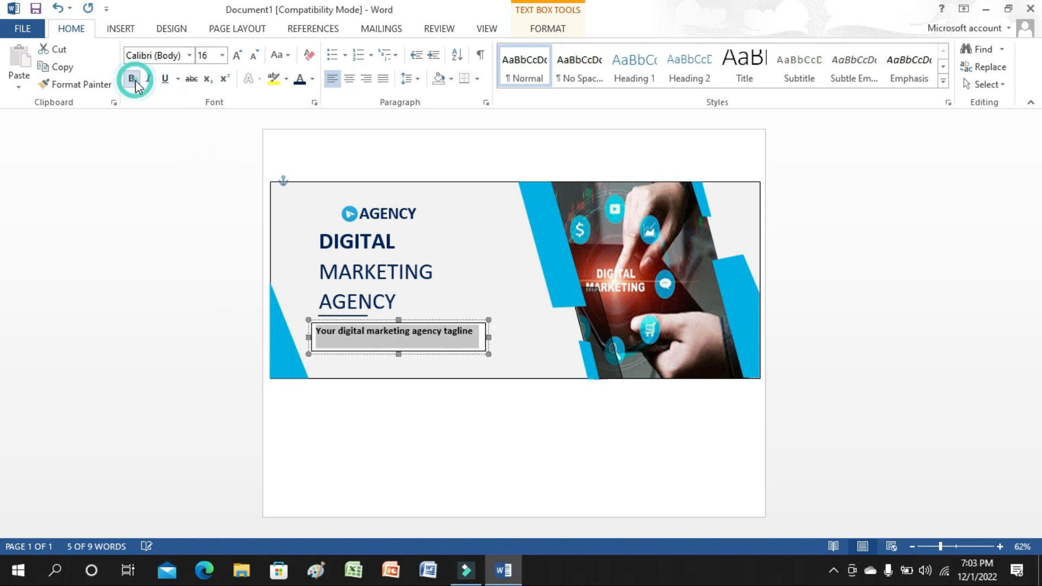
Shorten the tagline text box to a height of about 0.38"
click(401, 346)
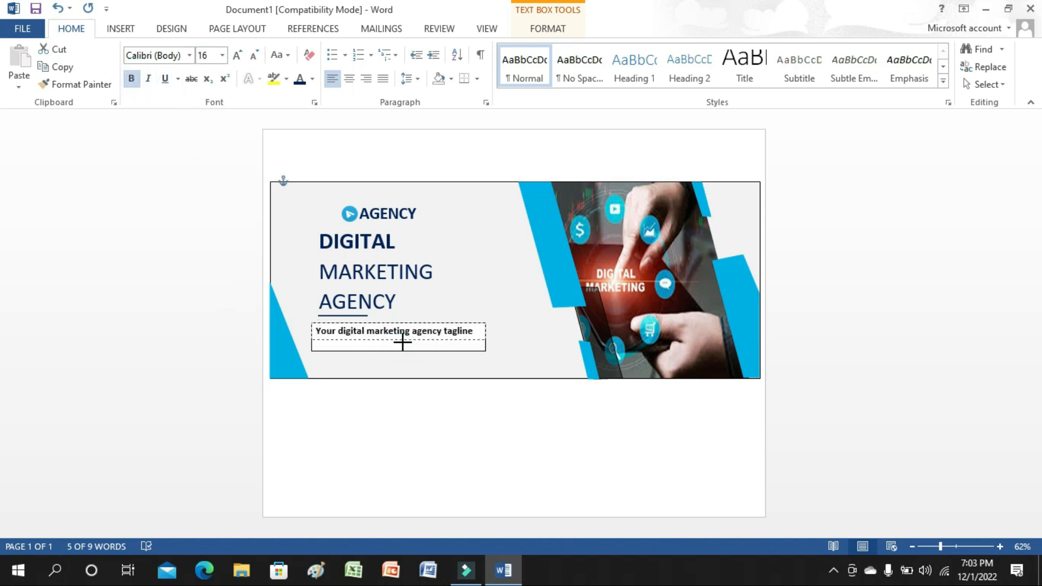
click(414, 341)
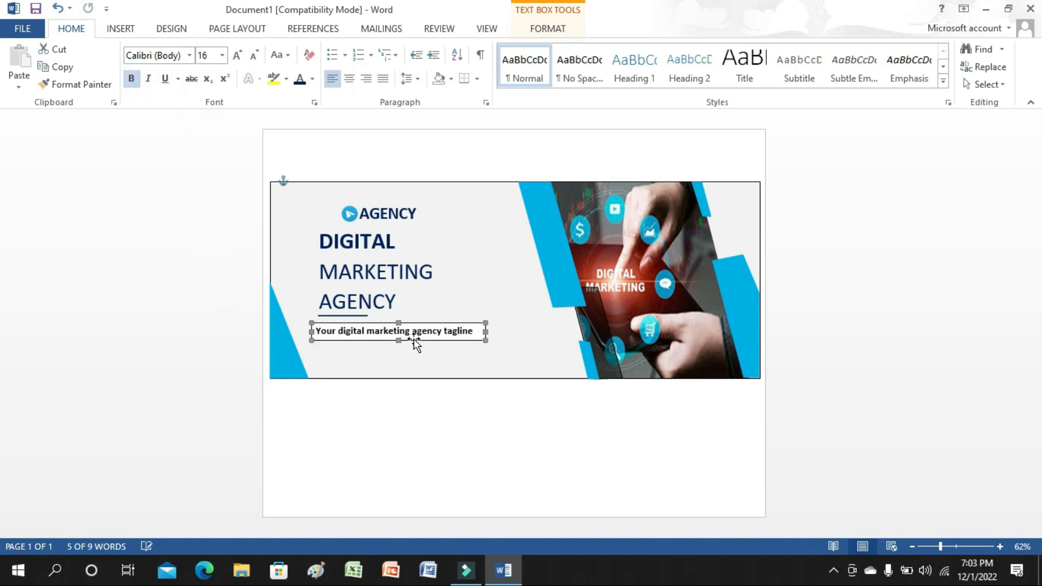
double_click(414, 340)
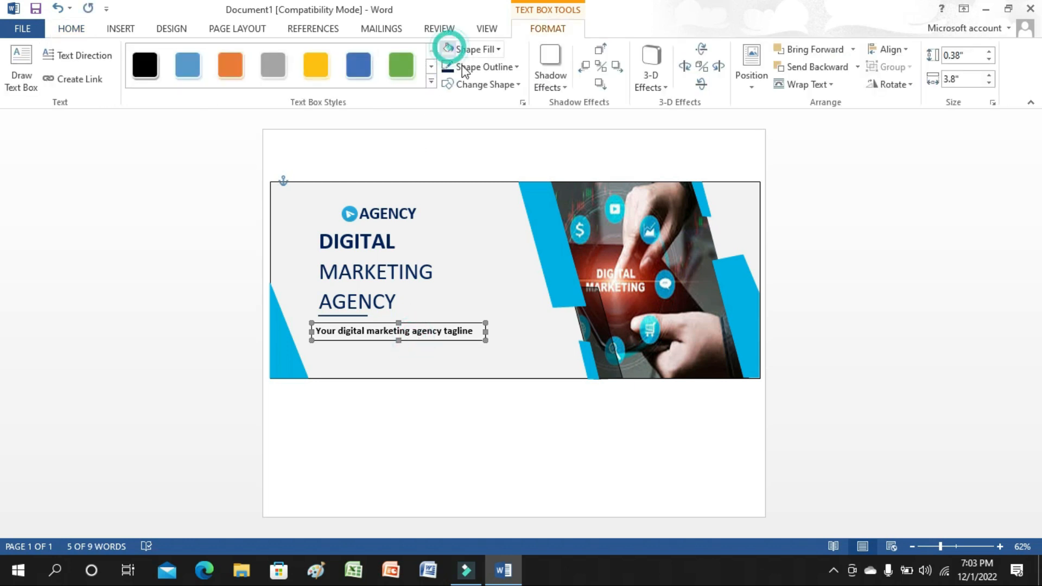
Give the tagline text box a light gray fill with no outline and nudge it up closer to the accent line
click(463, 50)
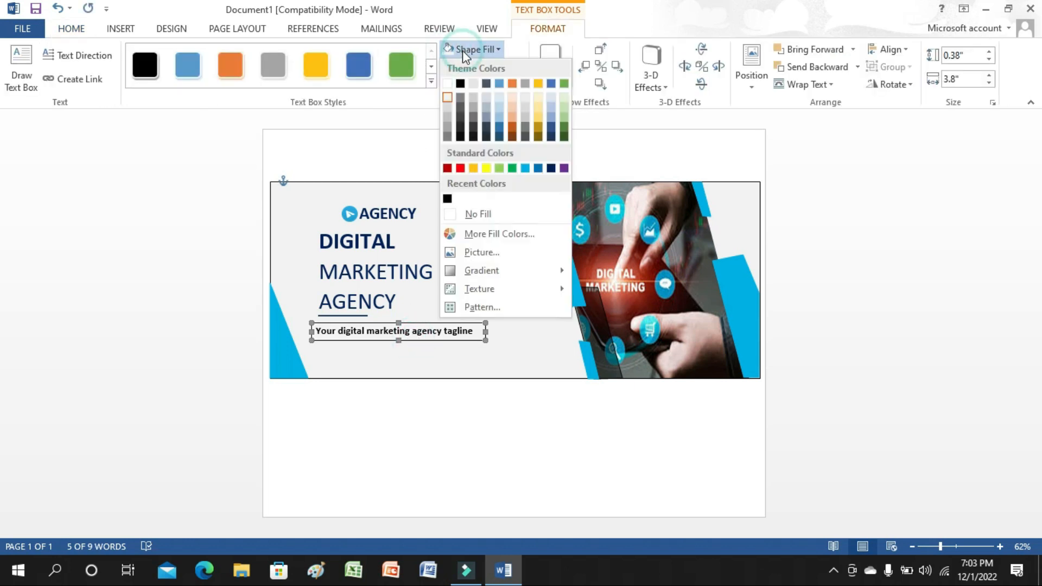
click(450, 103)
click(480, 67)
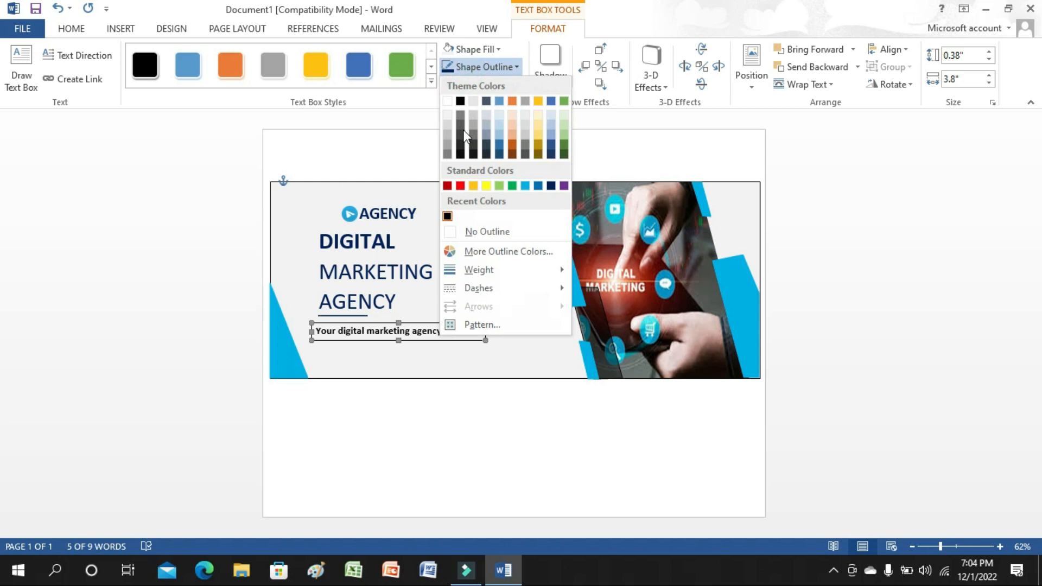
click(455, 231)
key(Up)
key(Up)
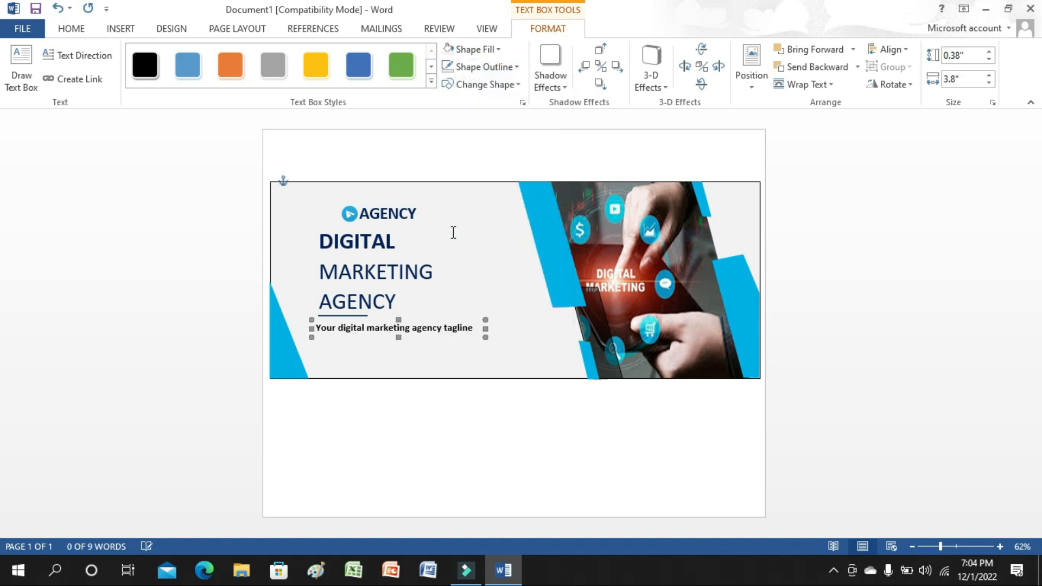
click(478, 168)
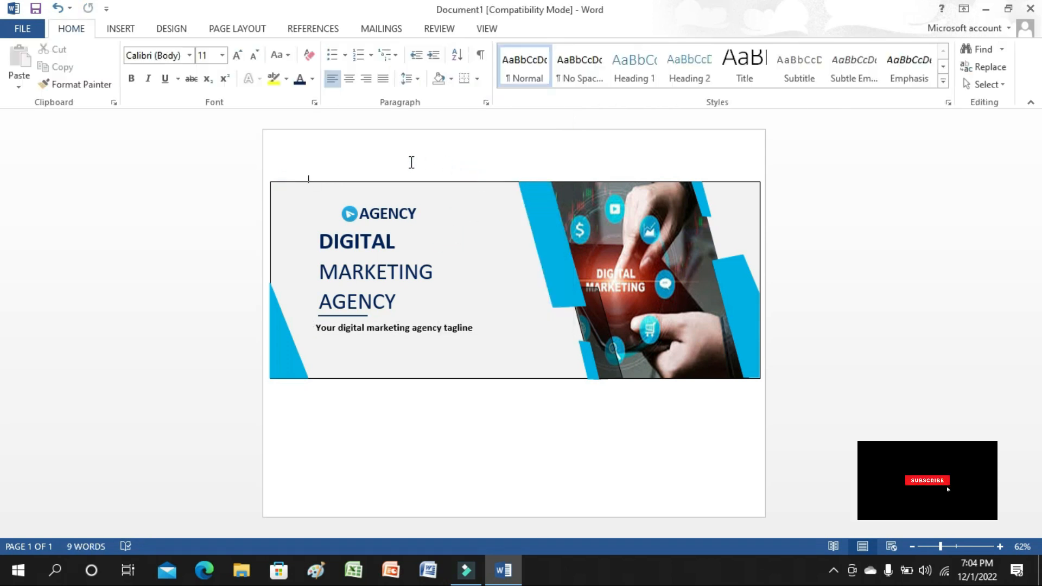
Nudge the round play-arrow logo left so it sits above the start of the headline text
click(351, 215)
key(Left)
key(Left)
key(Left)
key(Left)
key(Left)
key(Left)
key(Left)
key(Left)
key(Left)
key(Left)
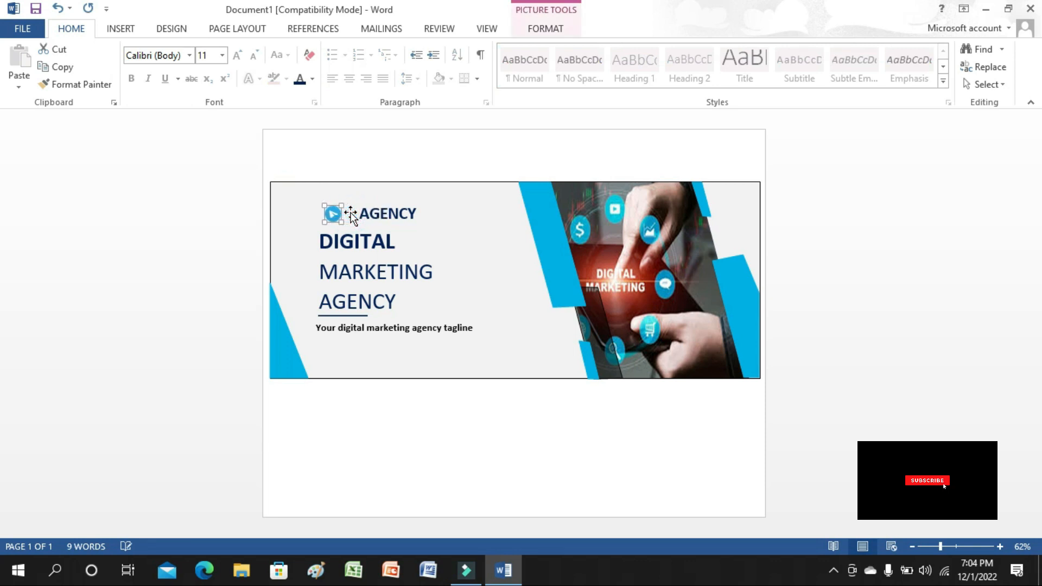
Nudge the AGENCY logo text box left until it sits directly beside the round logo
click(397, 219)
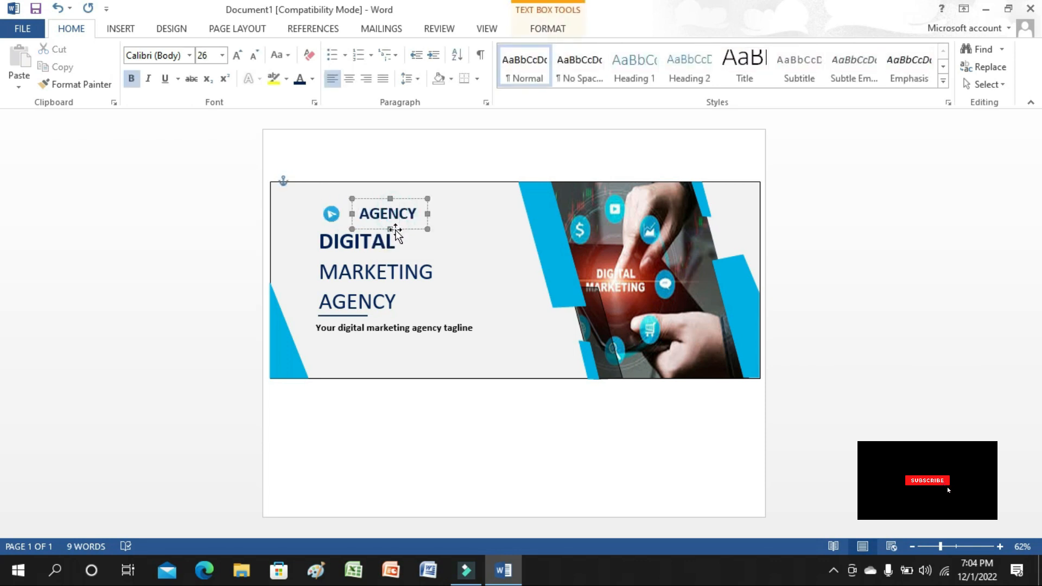
click(395, 229)
key(Left)
key(Left)
key(Left)
key(Left)
key(Left)
key(Left)
key(Left)
key(Left)
key(Left)
key(Left)
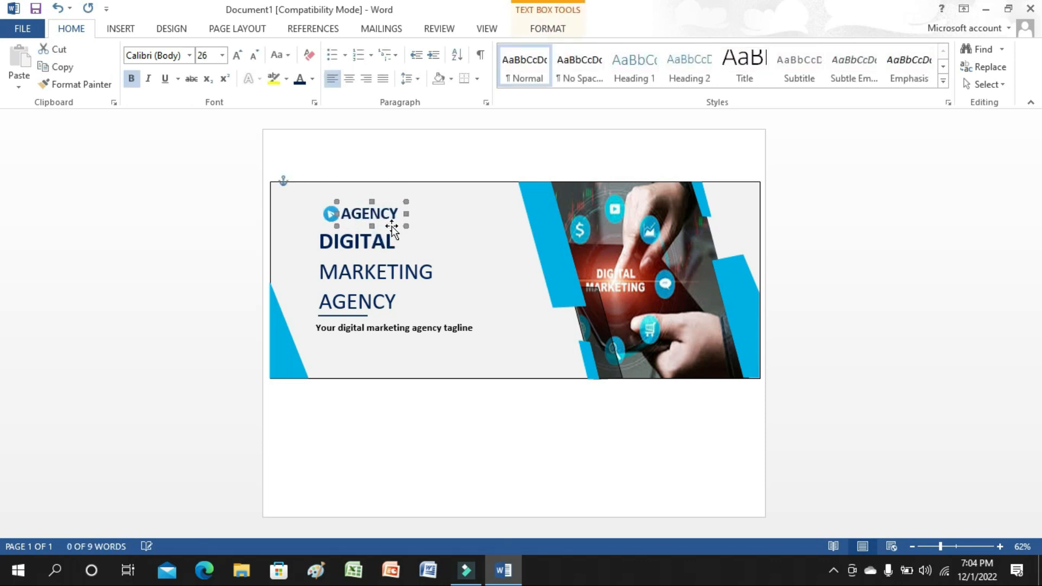
click(344, 163)
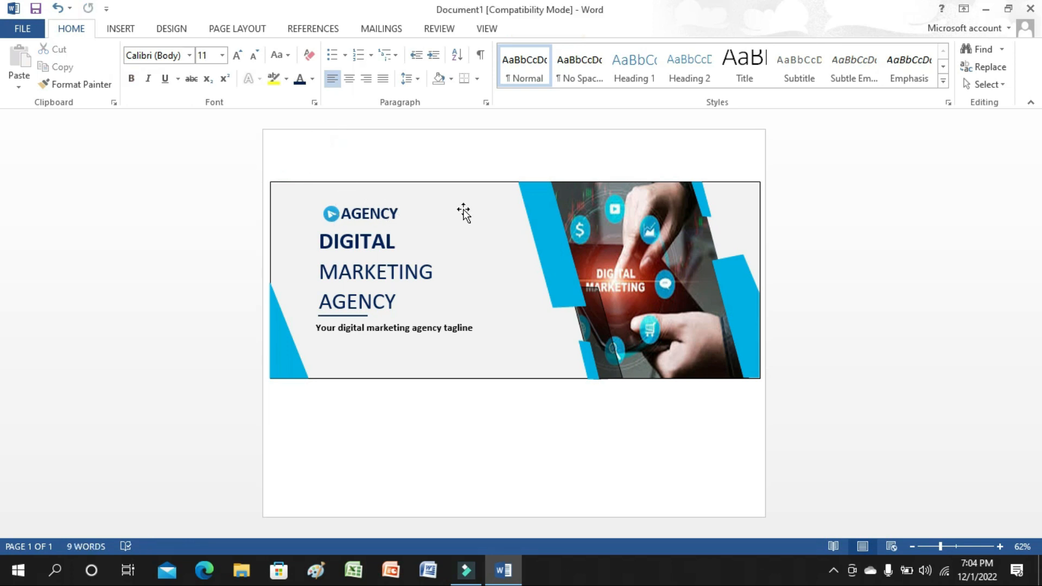
Draw a text box about 0.42" by 1.07" below the tagline and enter JOIN US in it
click(120, 30)
click(713, 87)
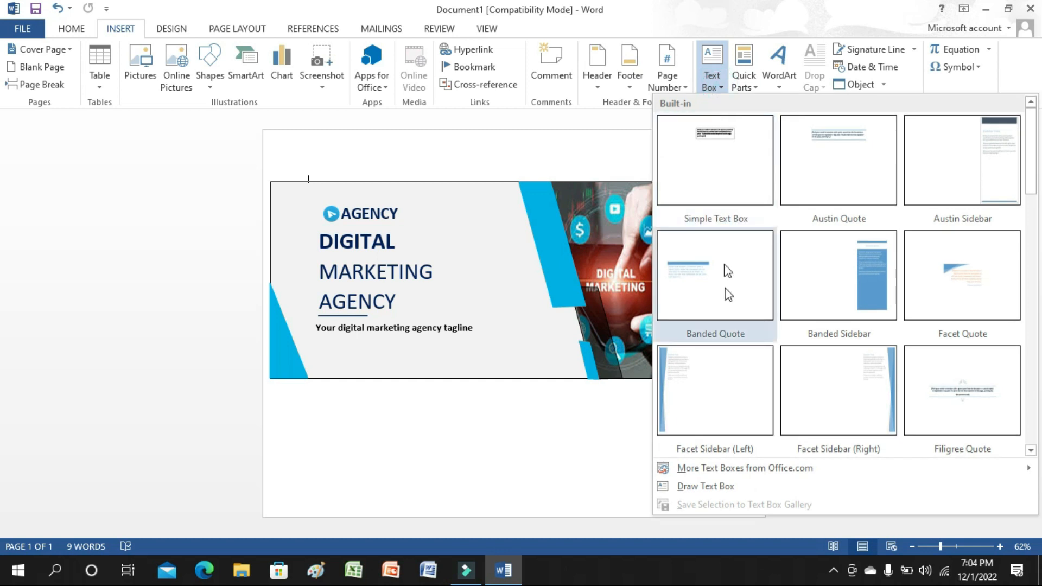
click(700, 487)
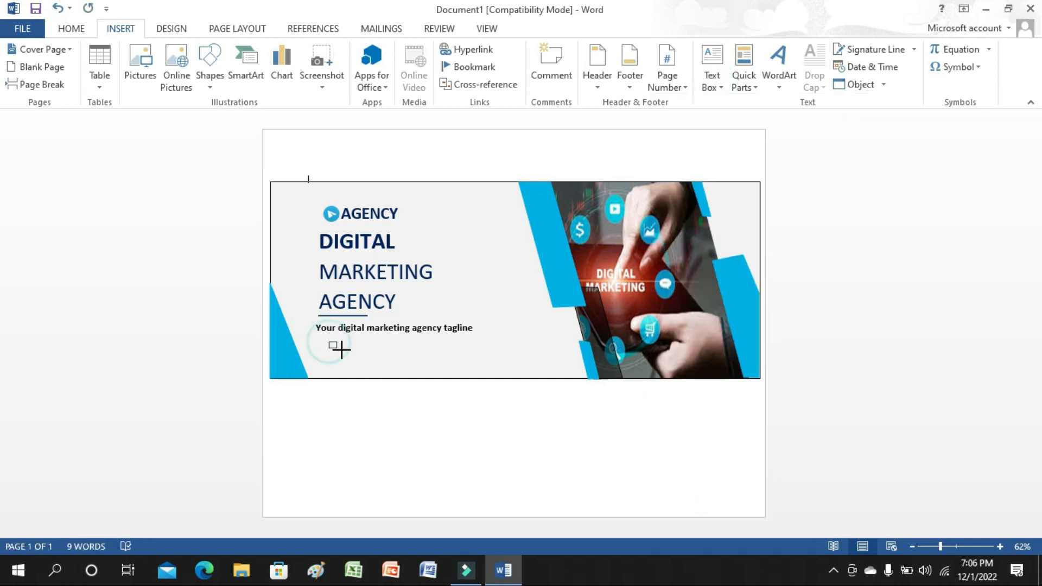
drag(342, 350, 379, 362)
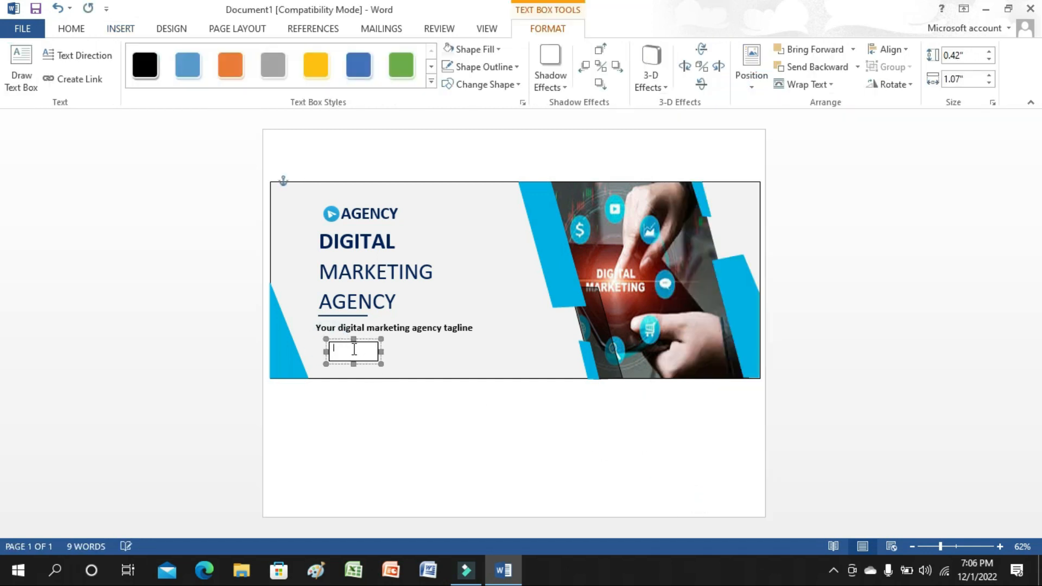
text(JOIN US)
key(ctrl+e)
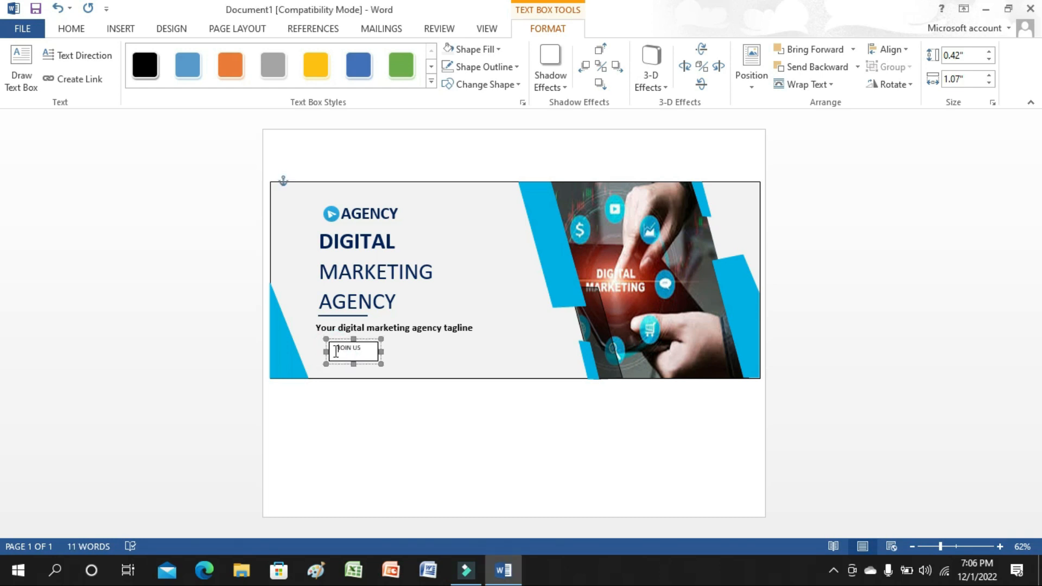
Format the JOIN US text as bold, 12 pt and white
drag(331, 351, 367, 350)
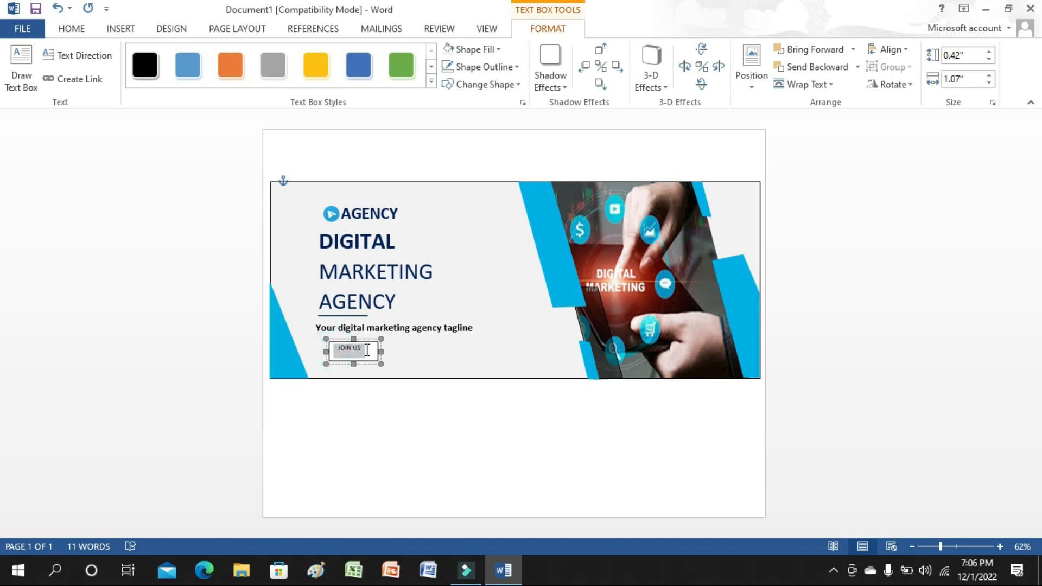
click(72, 30)
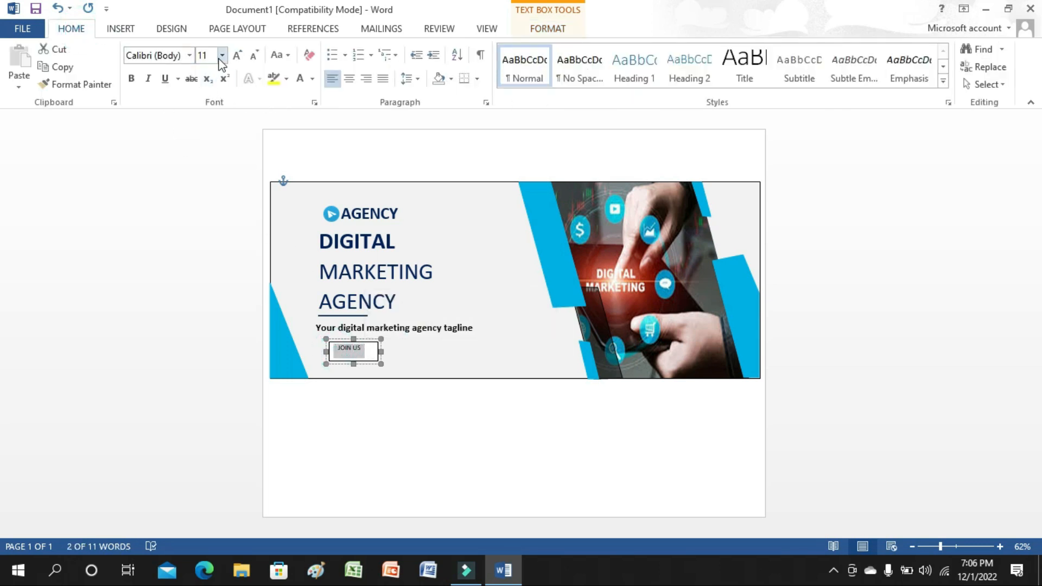
click(131, 78)
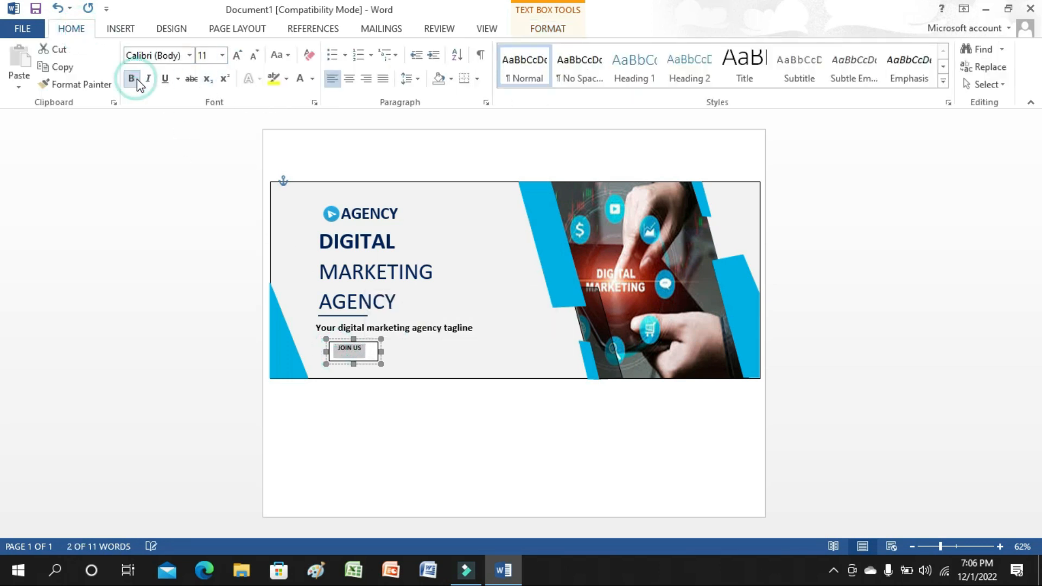
click(222, 55)
click(205, 134)
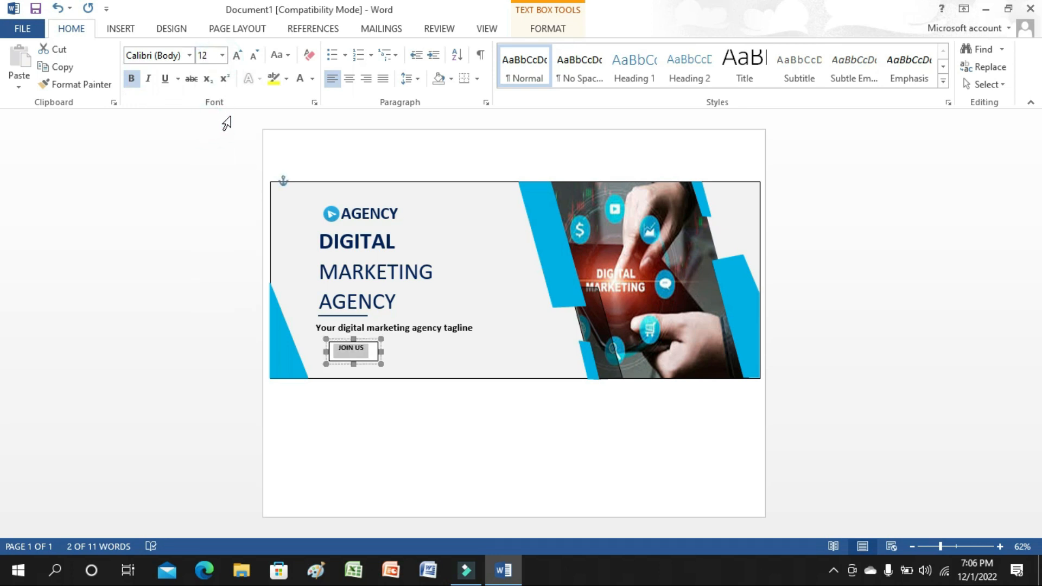
click(312, 78)
click(300, 131)
Fill the JOIN US text box with the standard Blue color and remove its outline
double_click(368, 358)
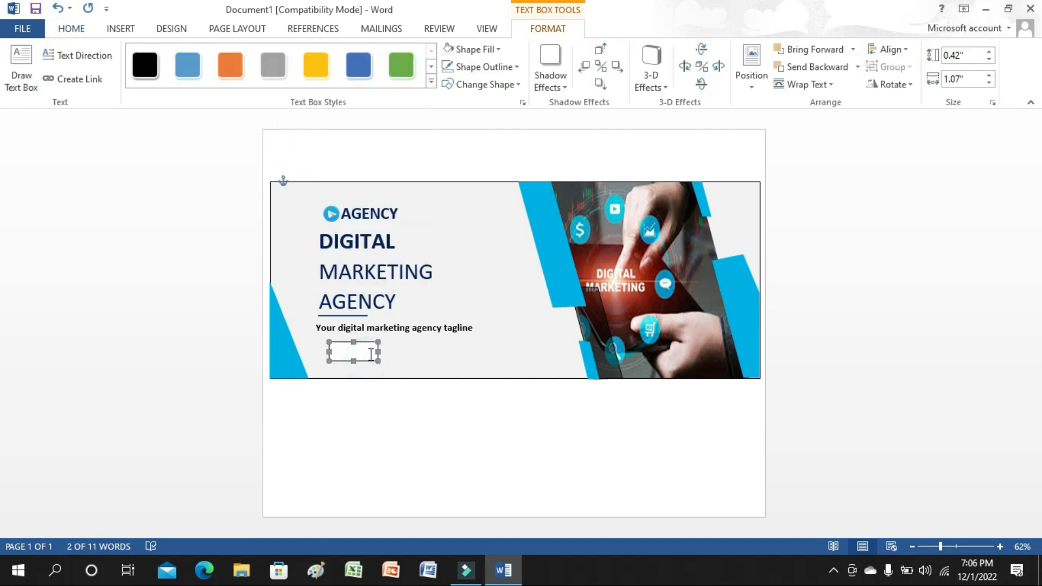
click(473, 50)
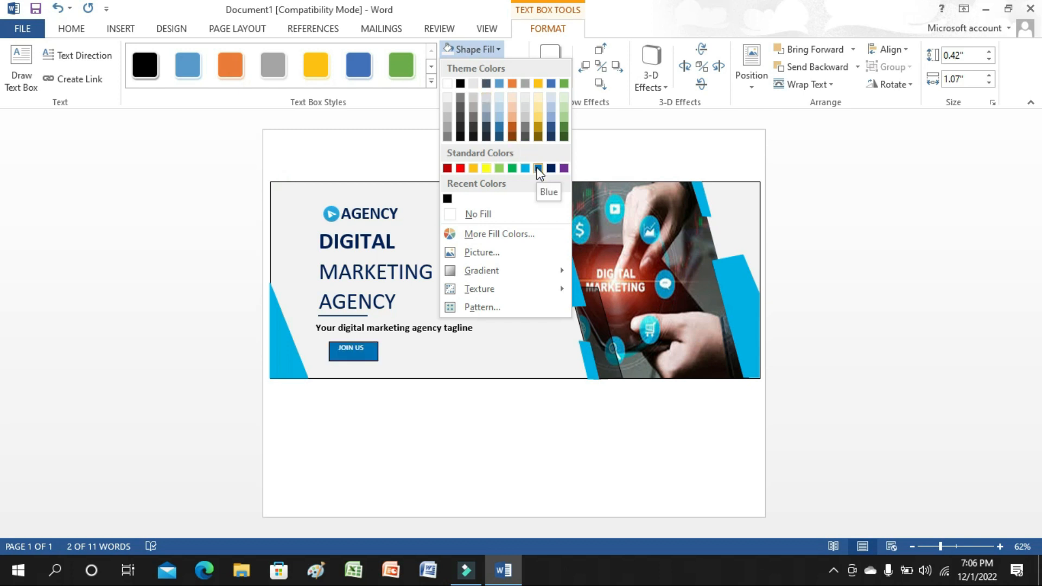
click(538, 169)
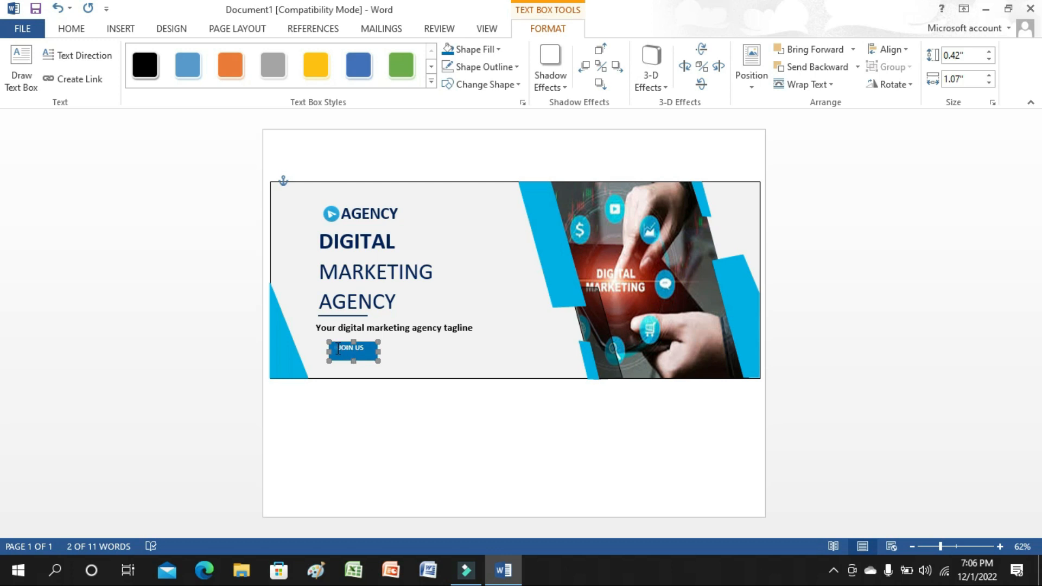
Set the JOIN US text to 14 pt and delete a space in front of it to adjust its centering
click(337, 348)
click(71, 29)
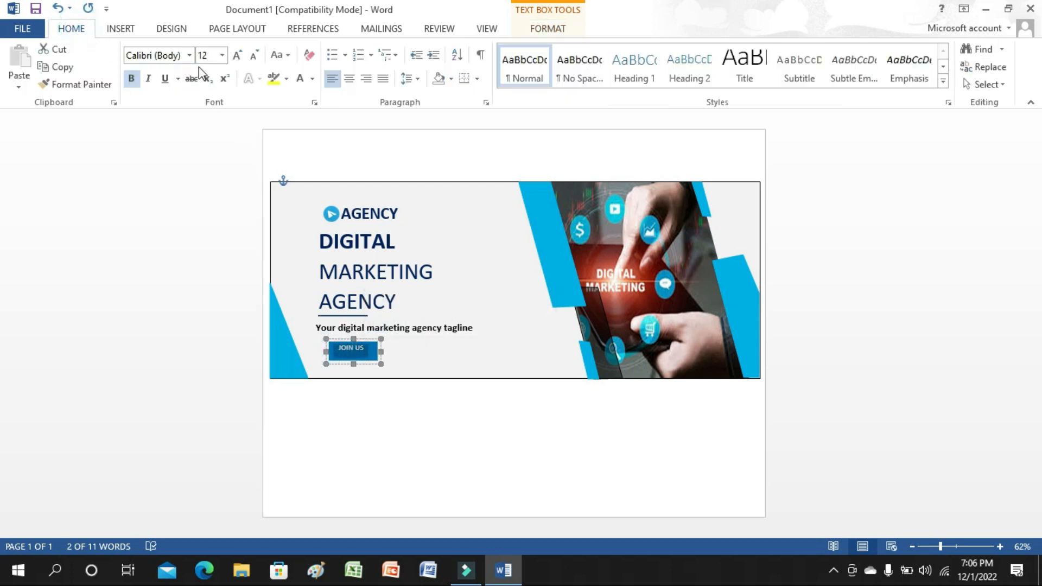
click(222, 55)
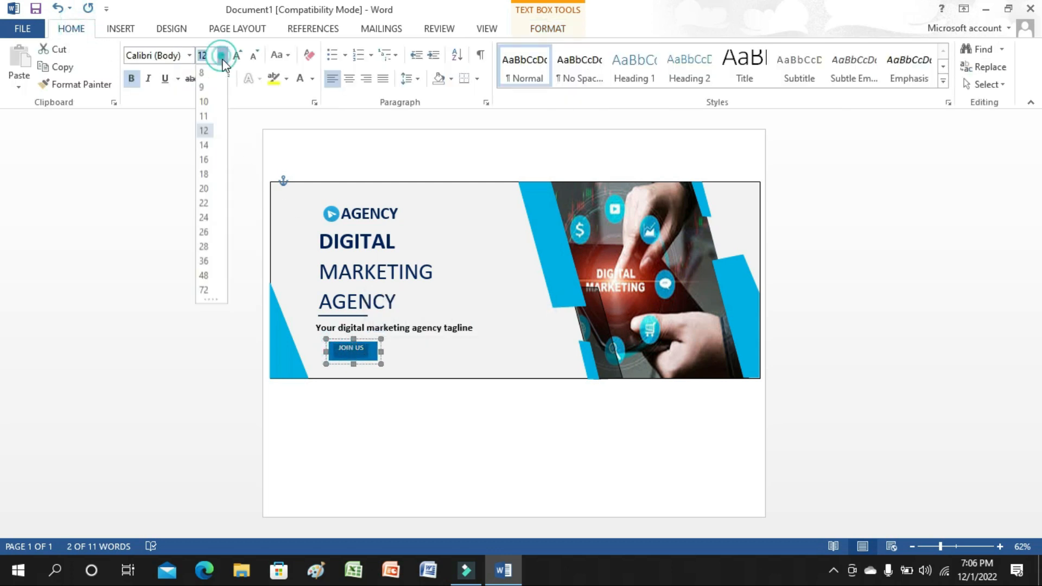
click(210, 145)
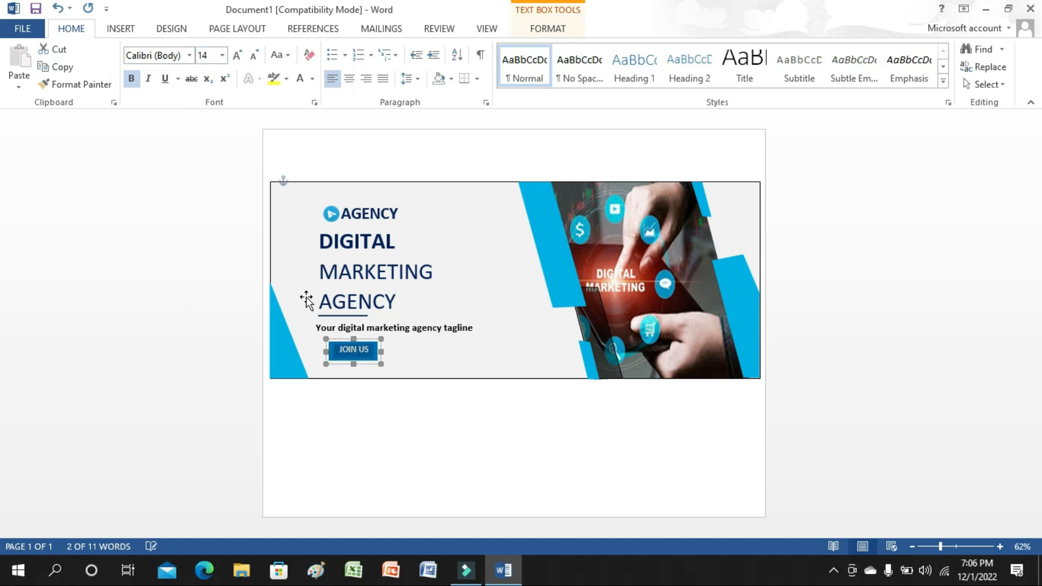
click(341, 350)
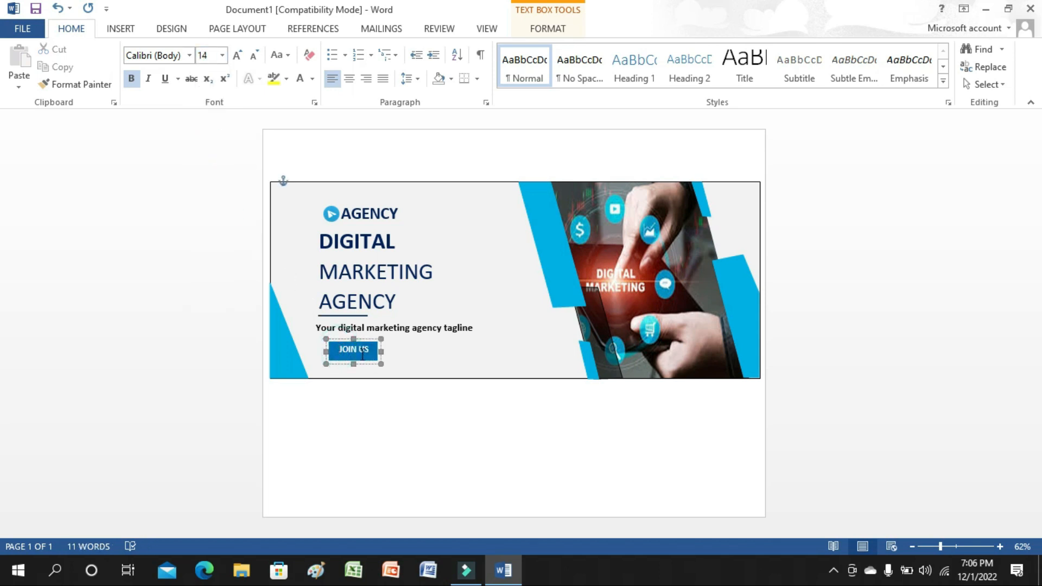
key(BackSpace)
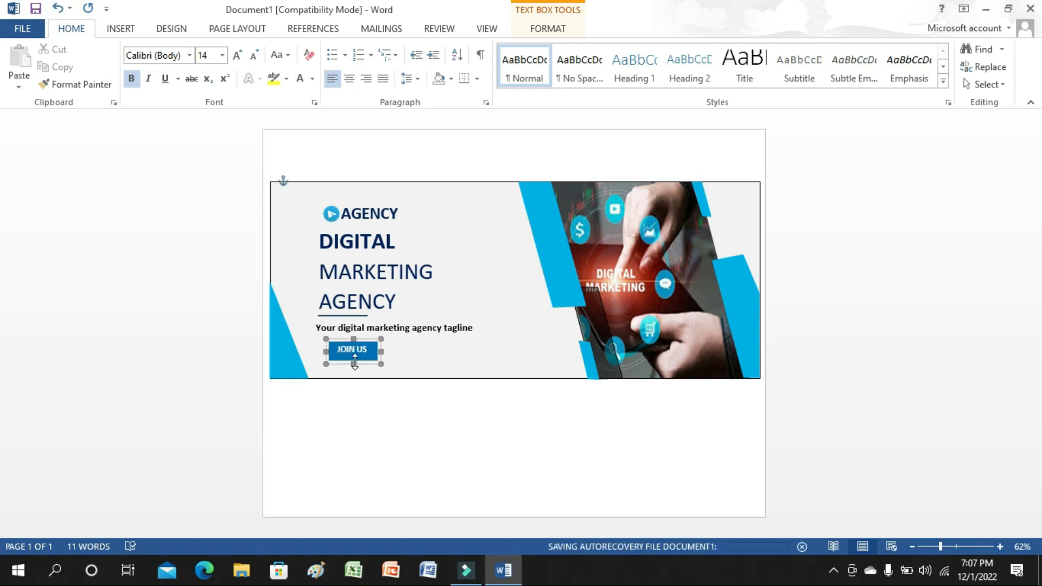
Shorten the JOIN US box slightly from its lower edge and nudge it up and left to line up with the tagline
drag(354, 364, 357, 359)
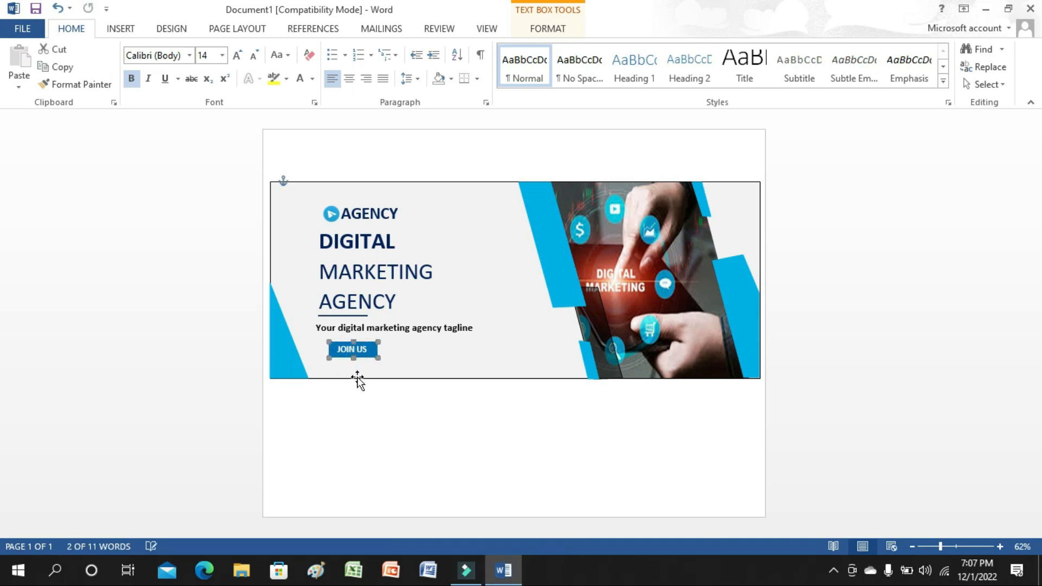
key(Up)
key(Left)
key(Left)
click(651, 144)
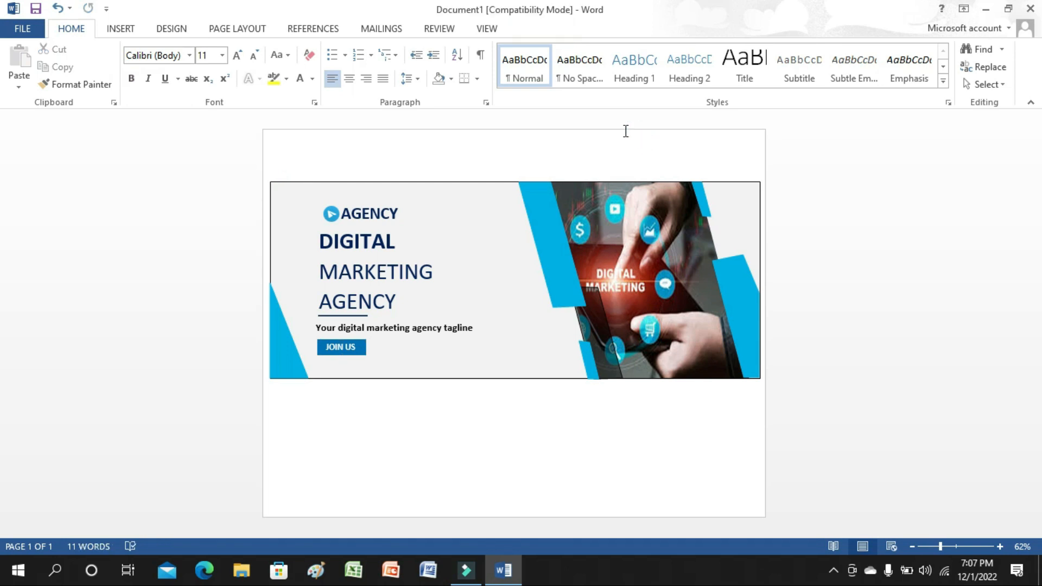
click(124, 29)
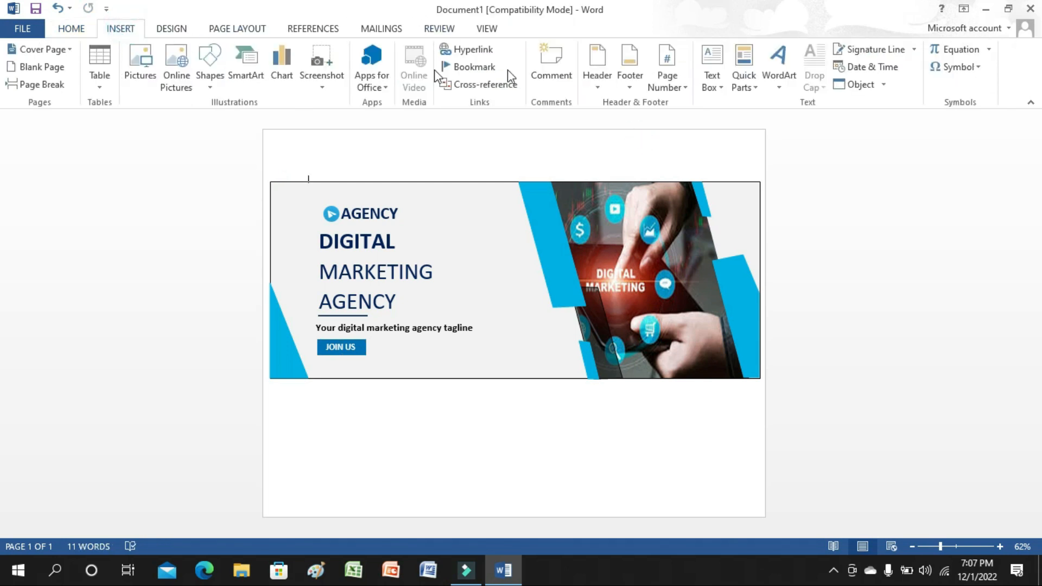
click(712, 81)
click(679, 486)
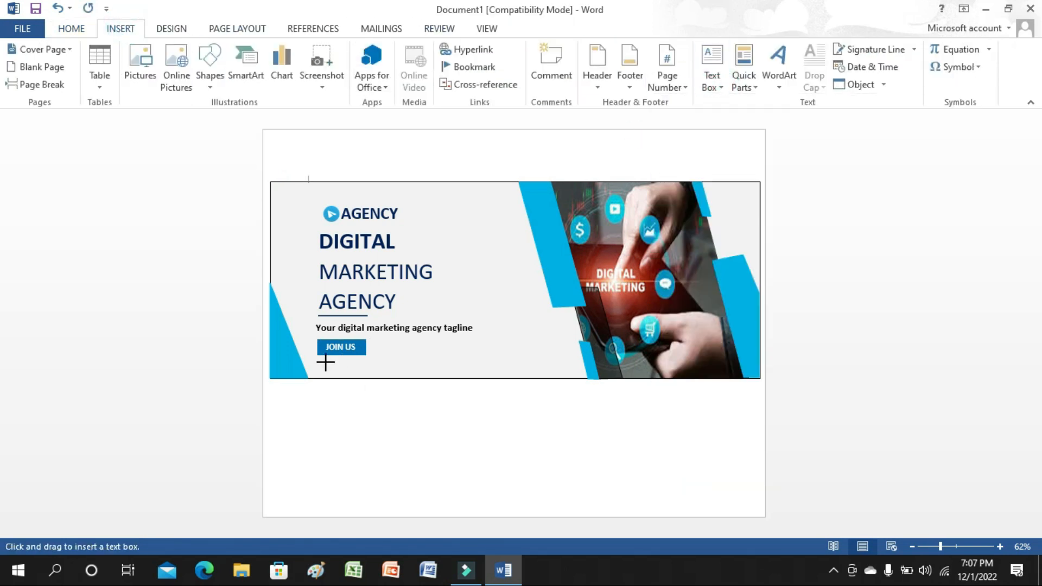
mouse_move(326, 363)
mouse_down()
mouse_move(443, 380)
mouse_move(426, 364)
mouse_up()
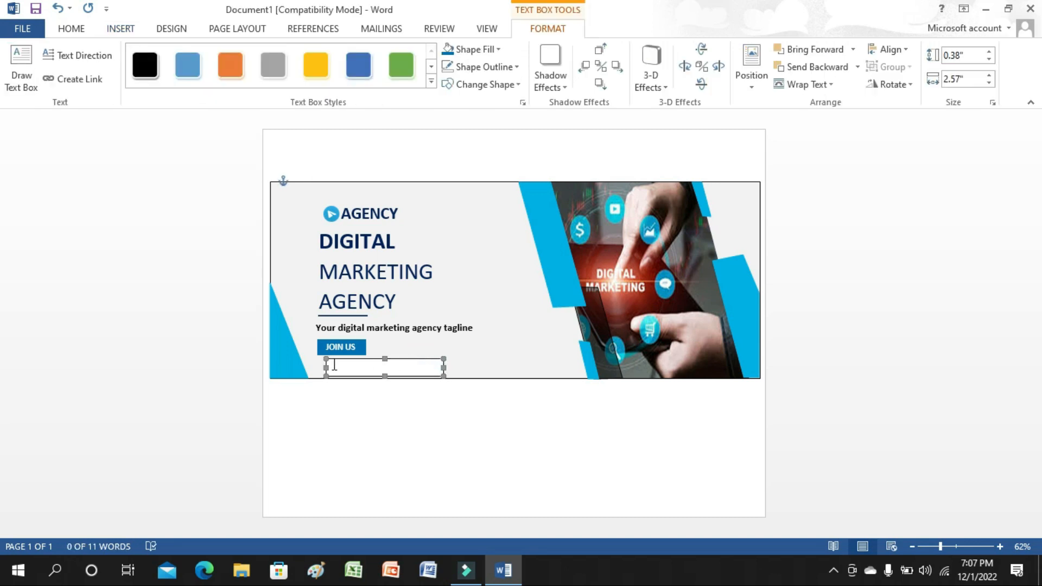
click(329, 371)
text(www.you)
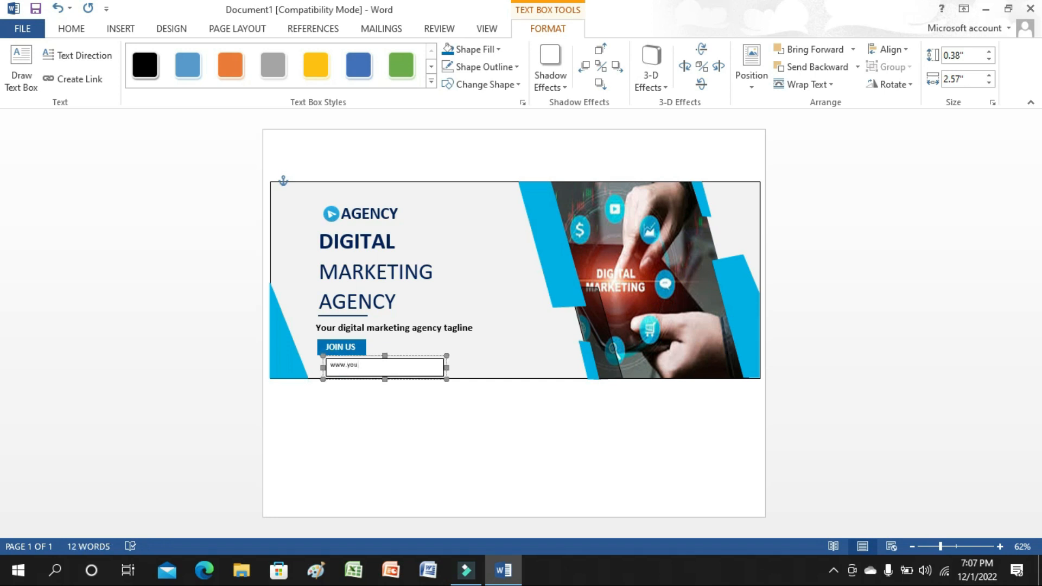
text(rsite.com)
Format the website address text as bold and 12 pt
drag(390, 364, 329, 364)
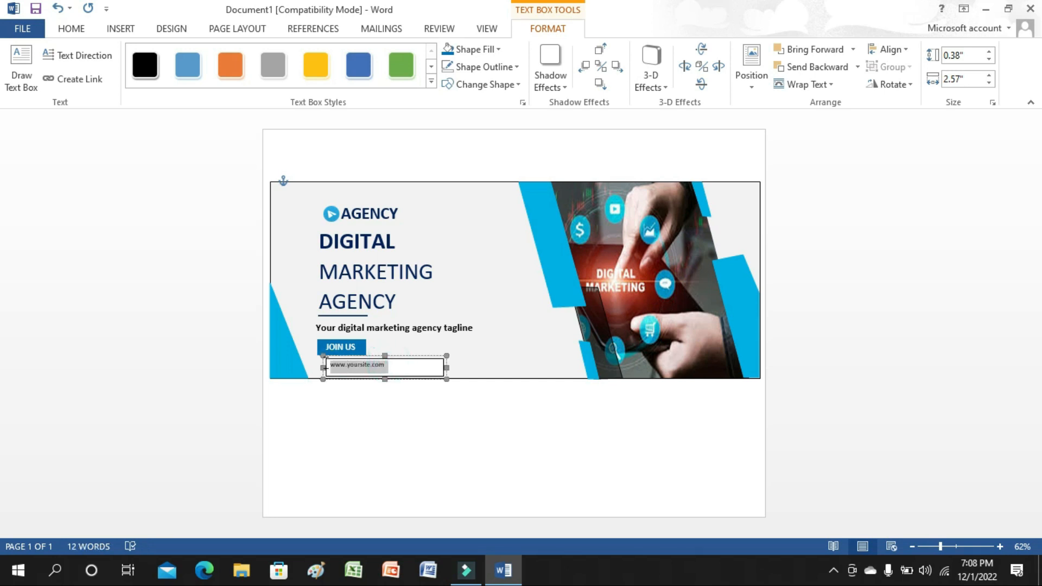
click(80, 30)
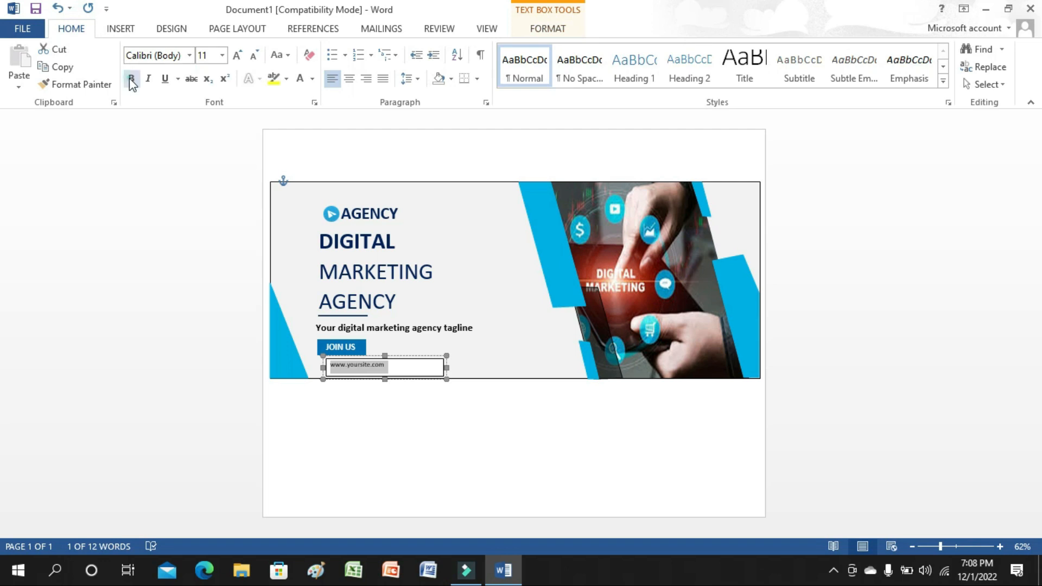
click(131, 78)
click(222, 55)
click(205, 131)
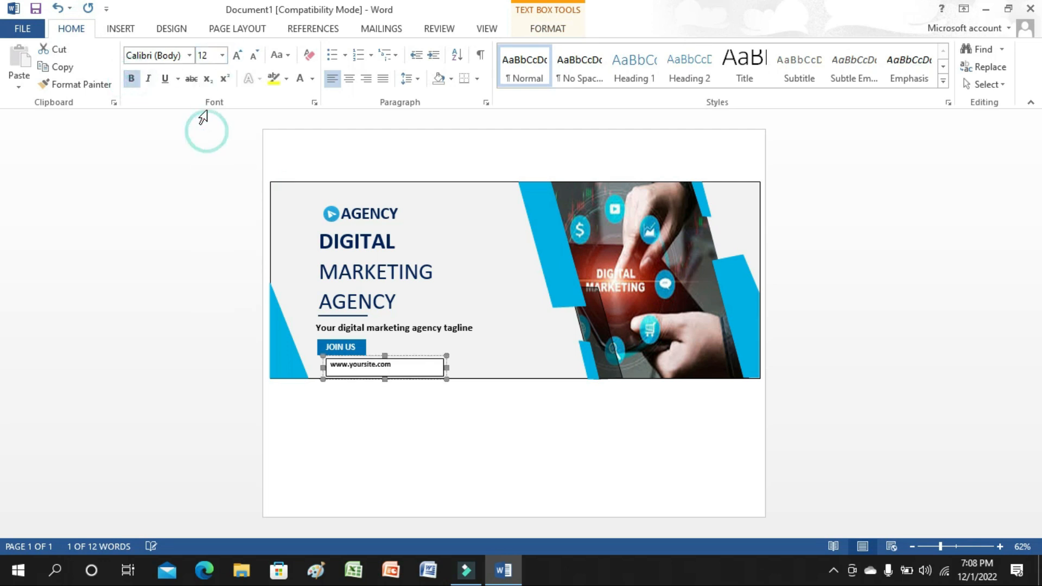
Remove the fill and outline from the website address text box
click(413, 361)
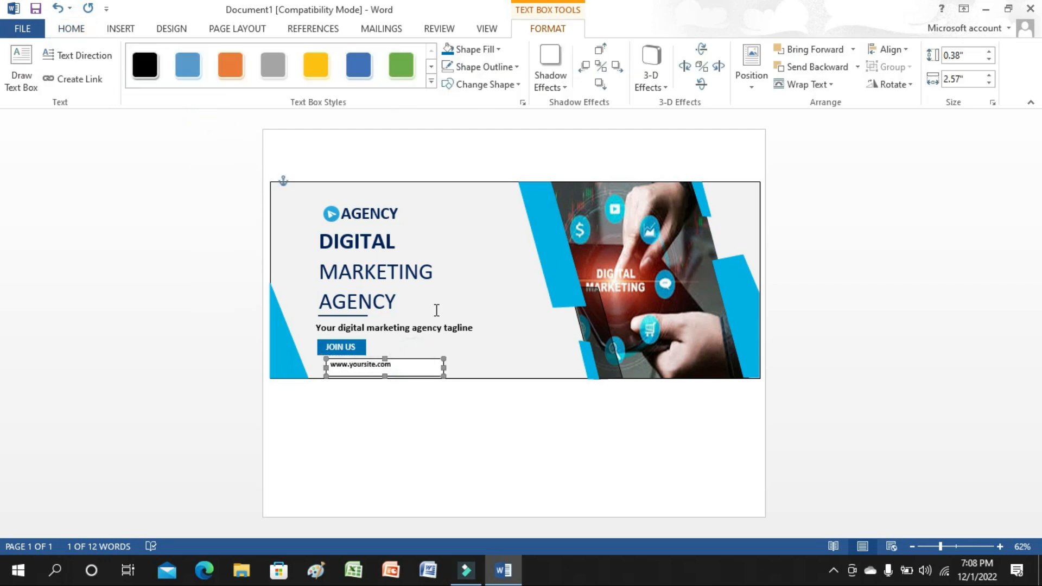
click(472, 49)
click(448, 101)
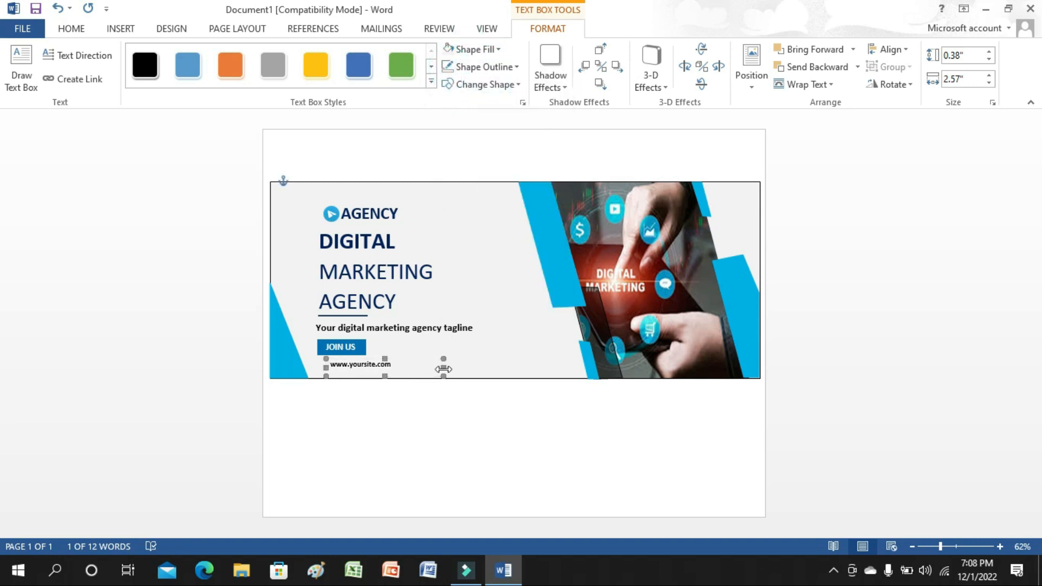
Shrink the website text box to about 1.9" by 0.3" and nudge it to line up under the JOIN US button
drag(444, 367, 370, 374)
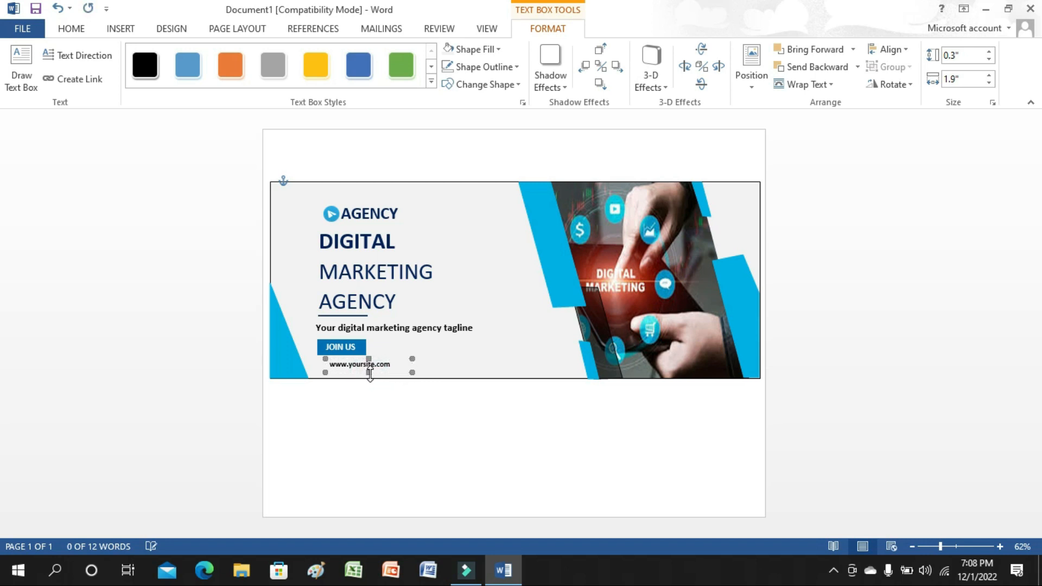
key(Left)
key(Left)
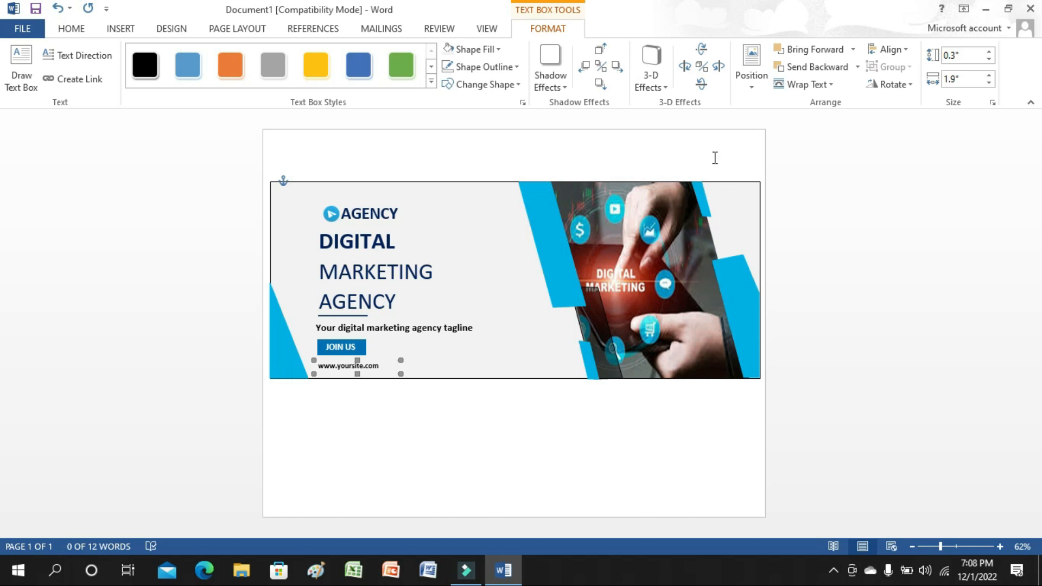
click(714, 158)
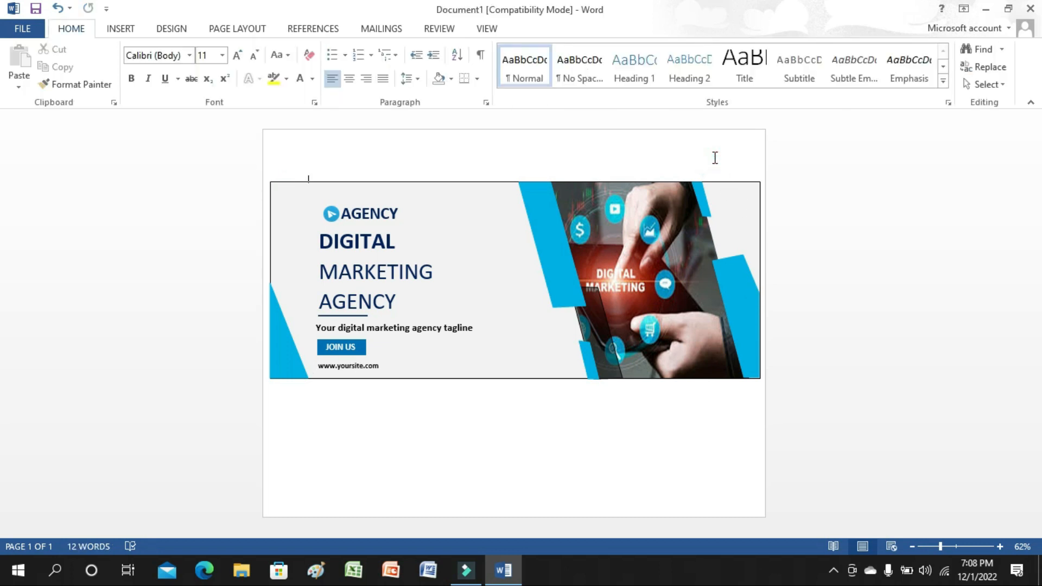
Search Bing images for "facebook" and insert the square blue Facebook logo with the white f
click(120, 28)
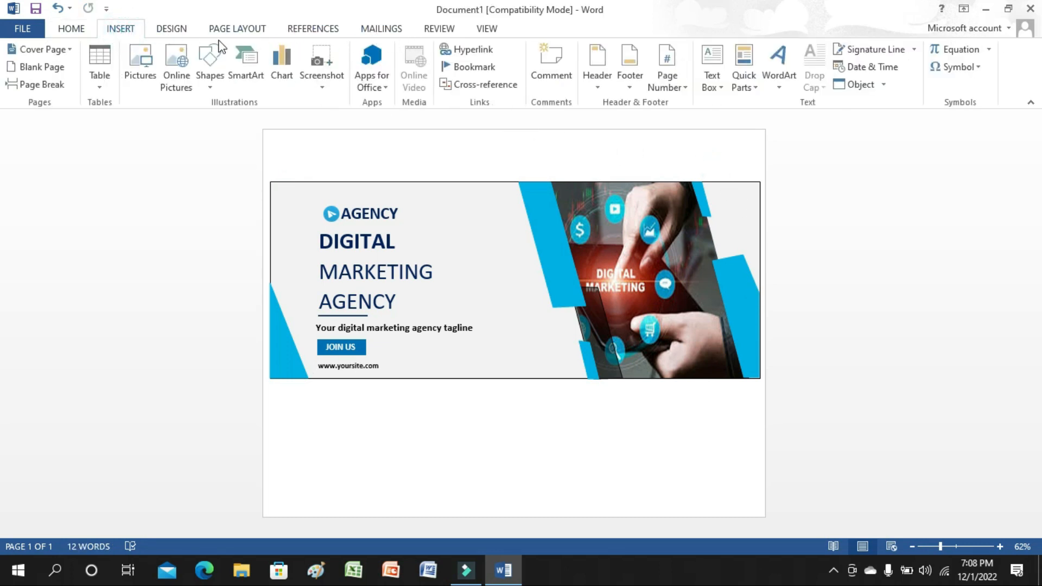
click(174, 54)
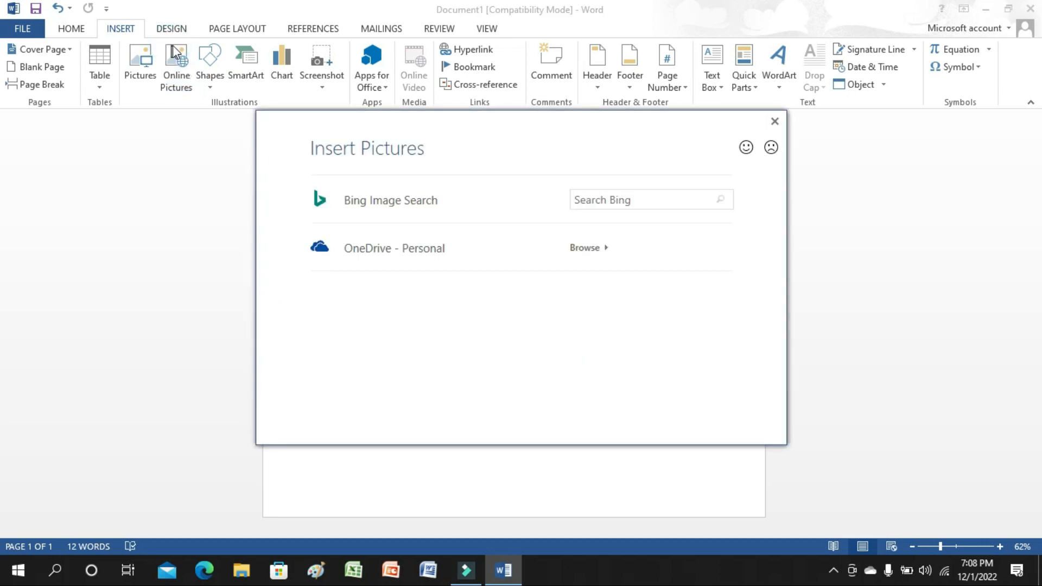
click(581, 199)
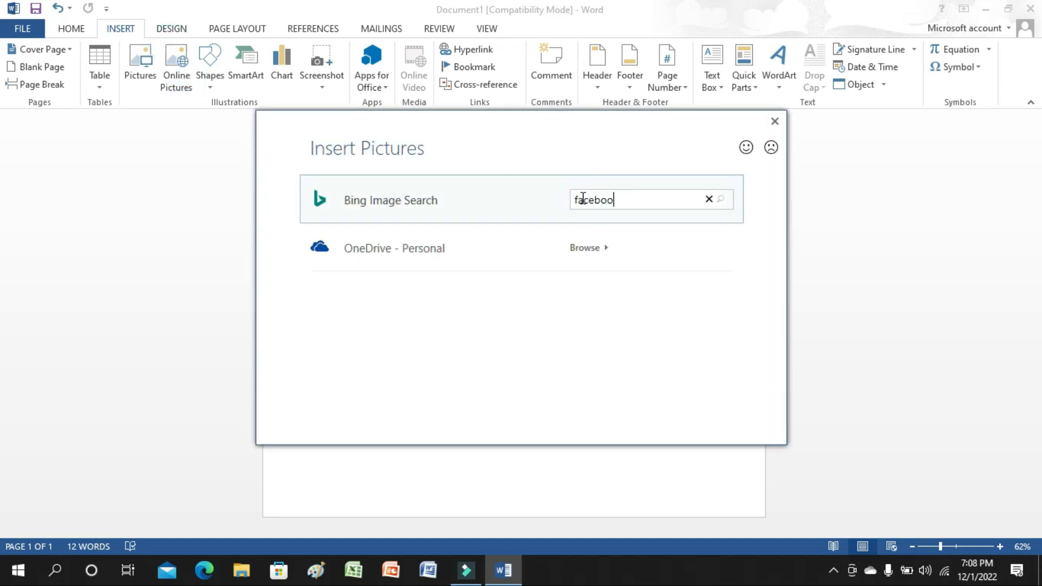
click(720, 199)
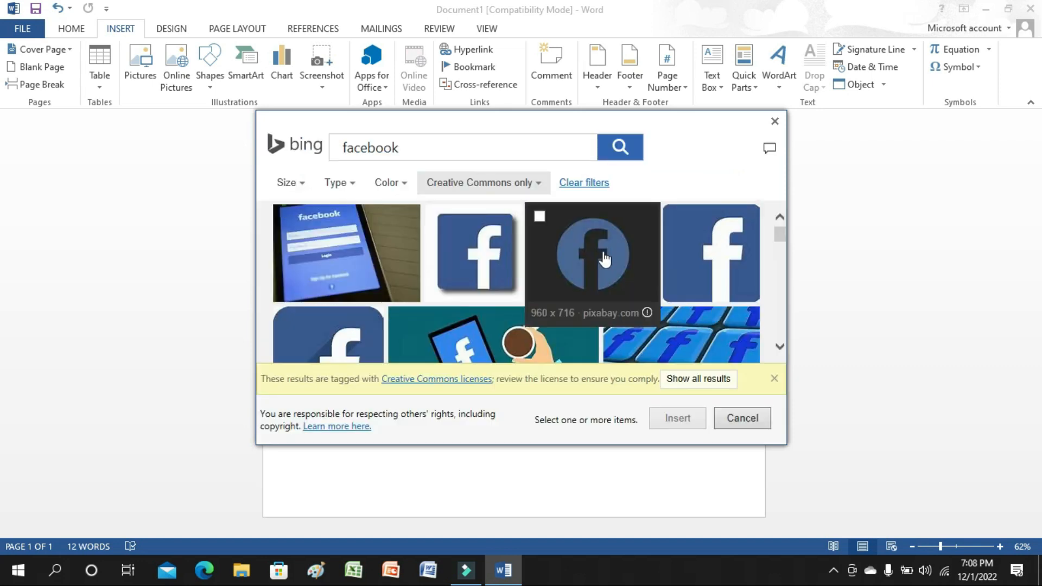
click(699, 254)
click(678, 419)
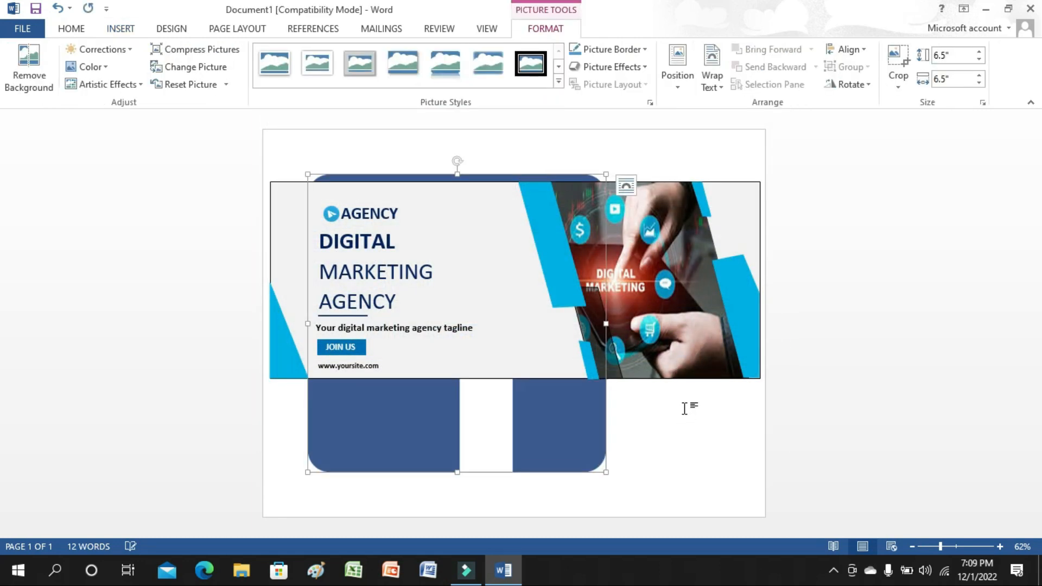
Set the Facebook logo's text wrapping to In Front of Text
click(712, 85)
click(728, 141)
click(715, 84)
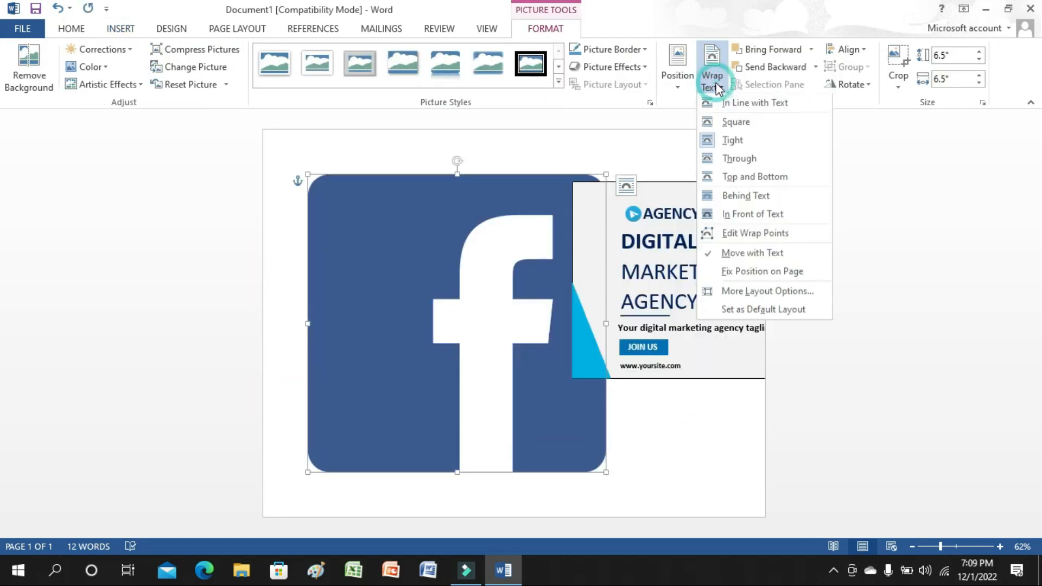
click(743, 216)
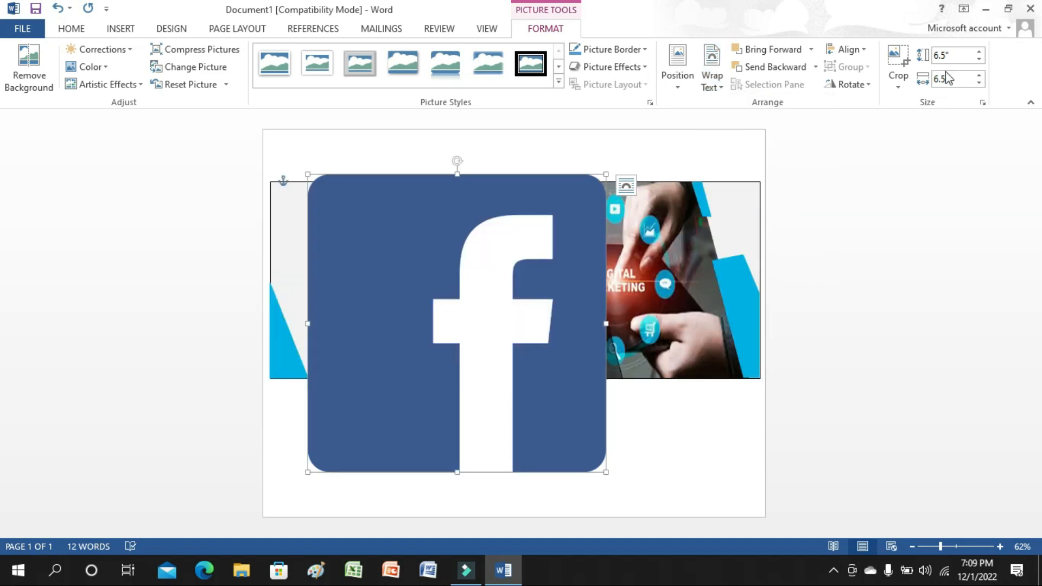
Resize the Facebook logo to 0.25" by 0.25" and place it to the right of the website address
click(950, 55)
key(BackSpace)
click(954, 82)
key(BackSpace)
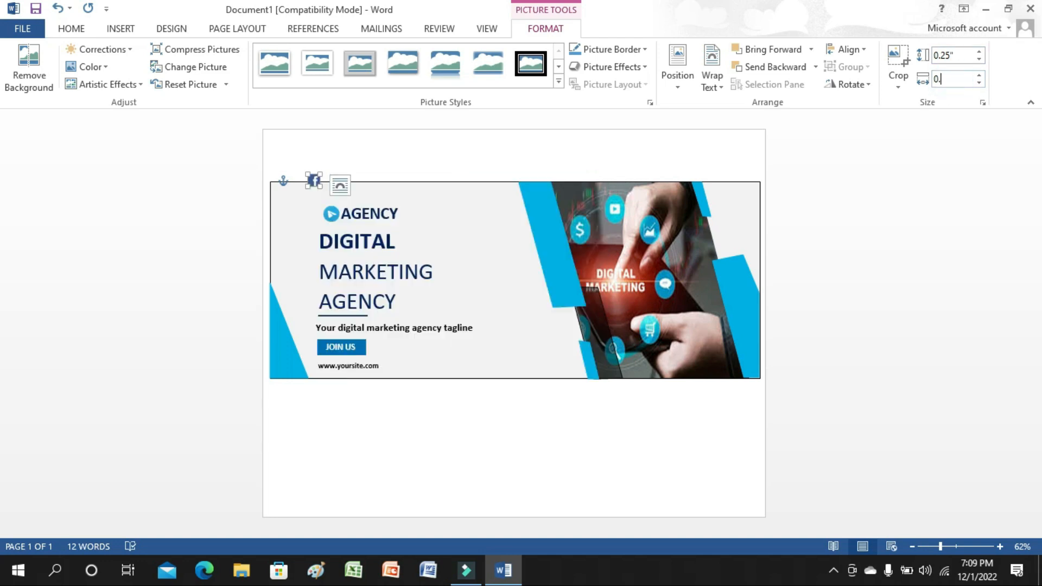
click(461, 152)
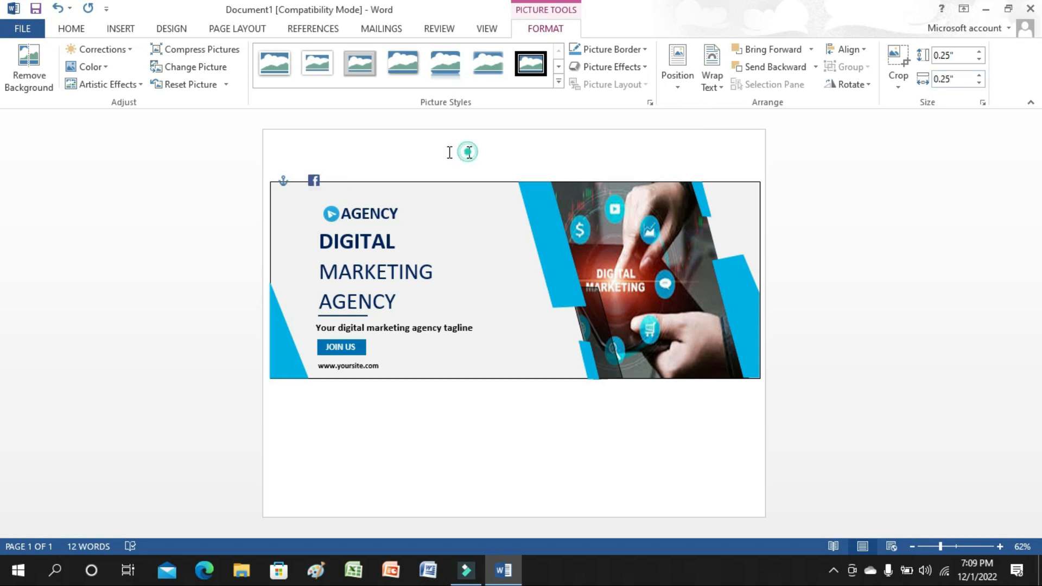
drag(314, 180, 442, 365)
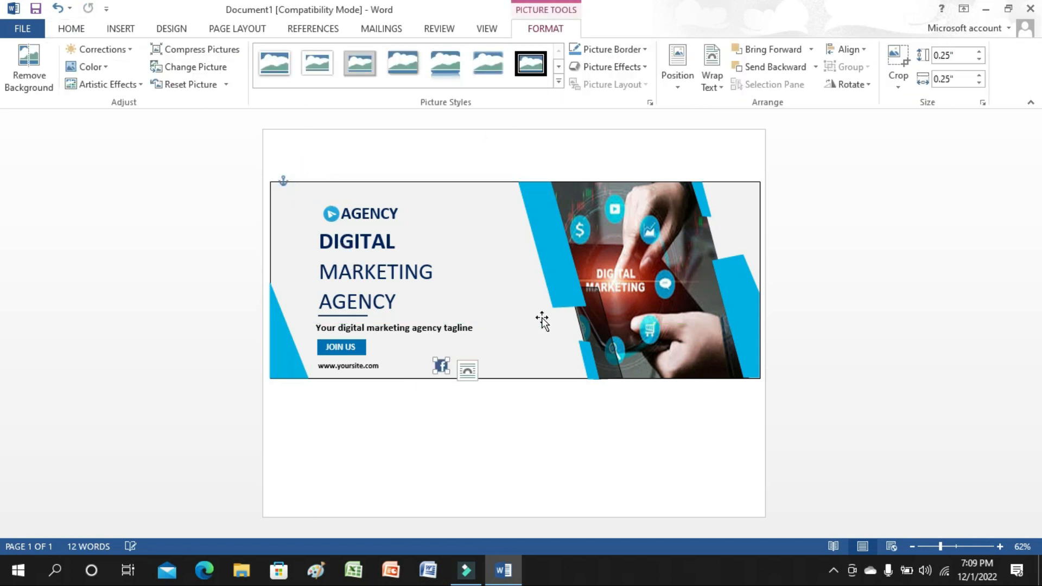
click(705, 154)
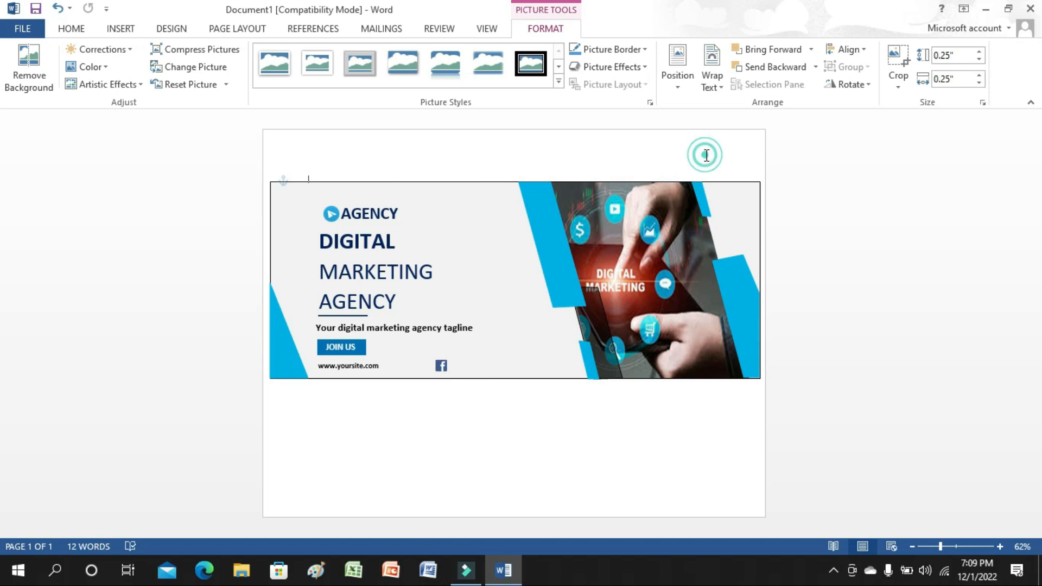
Search Bing images for "twitter" and insert the white bird logo on the square blue background
click(124, 28)
click(175, 64)
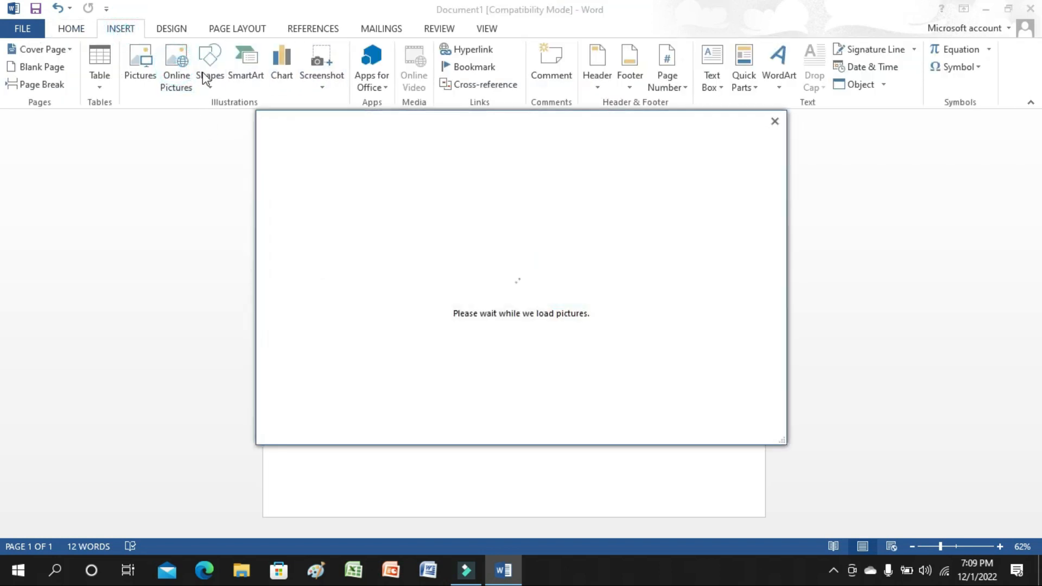
click(591, 200)
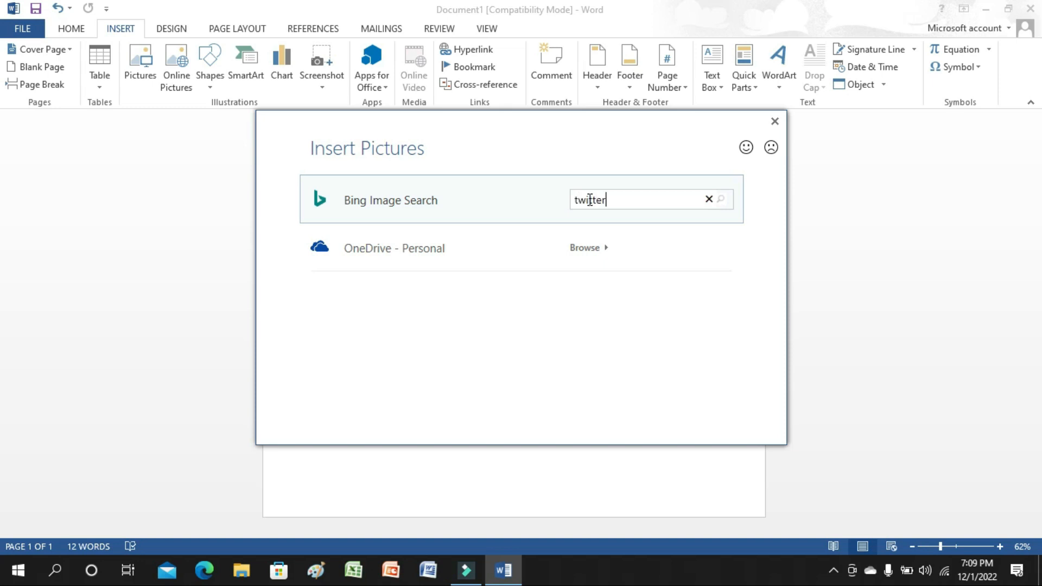
click(721, 201)
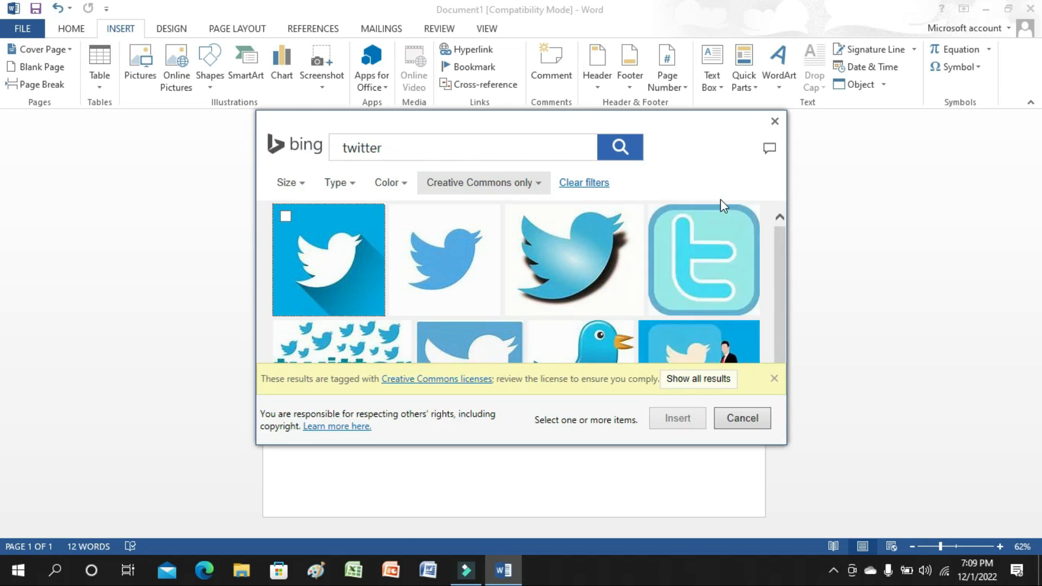
click(344, 255)
click(679, 419)
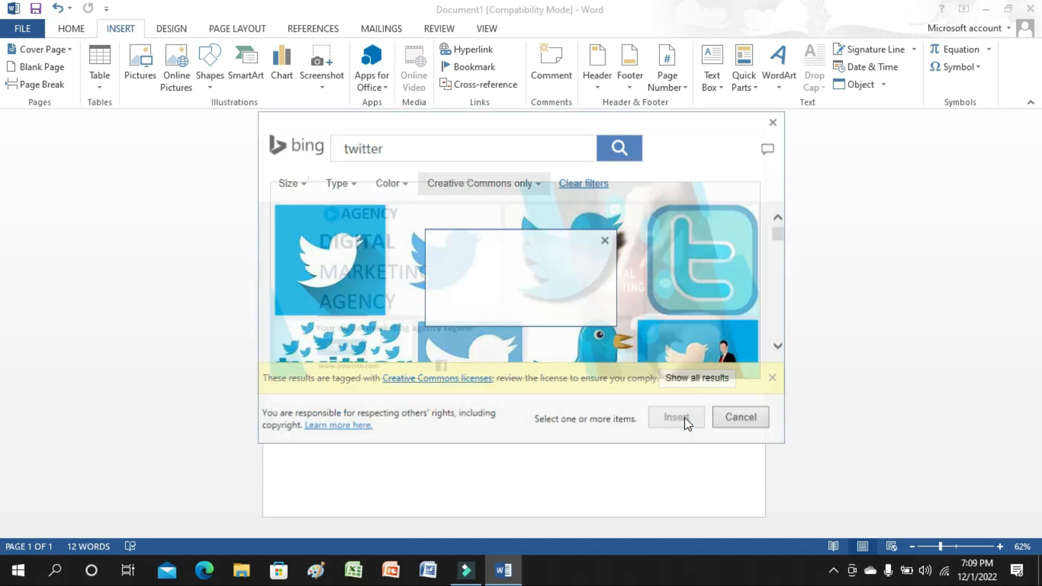
Set the Twitter logo's text wrapping to In Front of Text
click(711, 86)
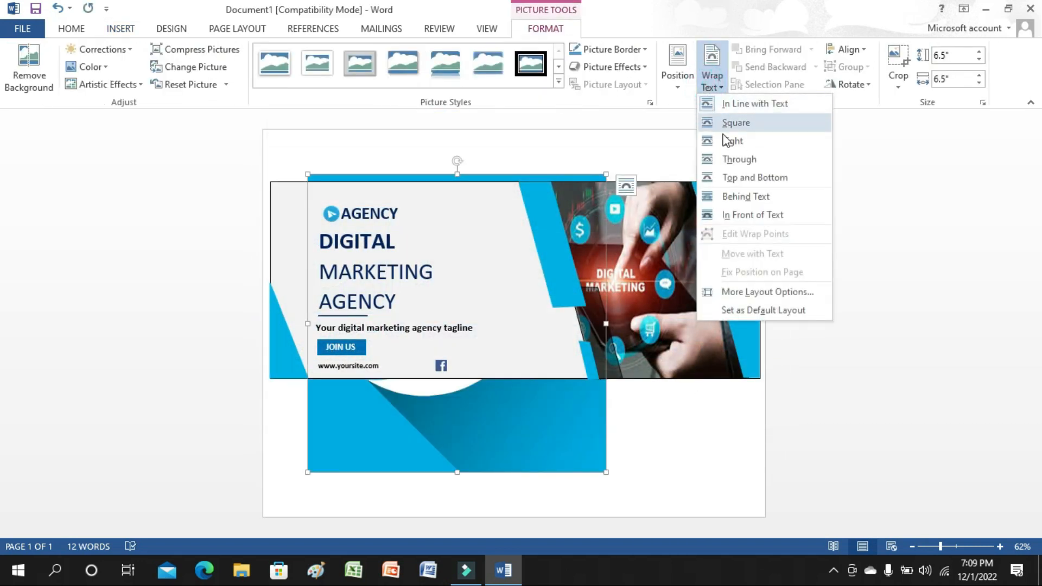
click(720, 141)
click(716, 87)
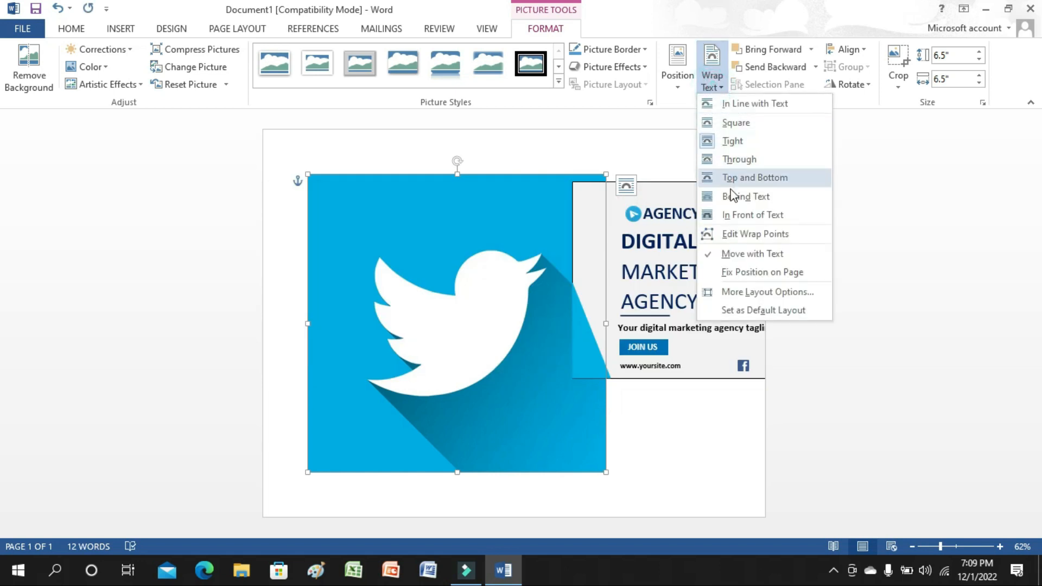
click(749, 215)
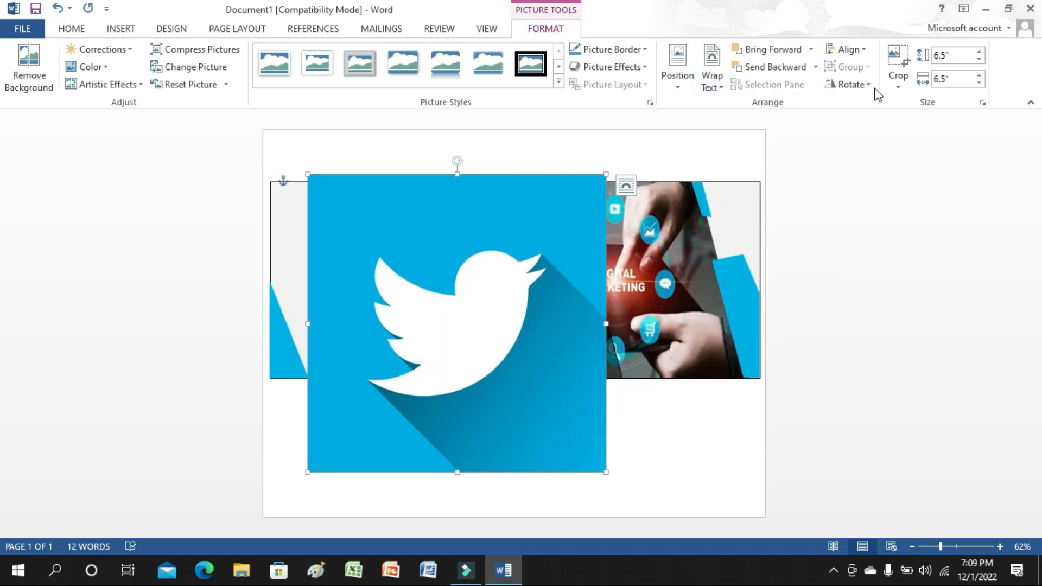
Set the Twitter logo's height and width to 0.25"
double_click(947, 56)
key(BackSpace)
double_click(955, 80)
key(BackSpace)
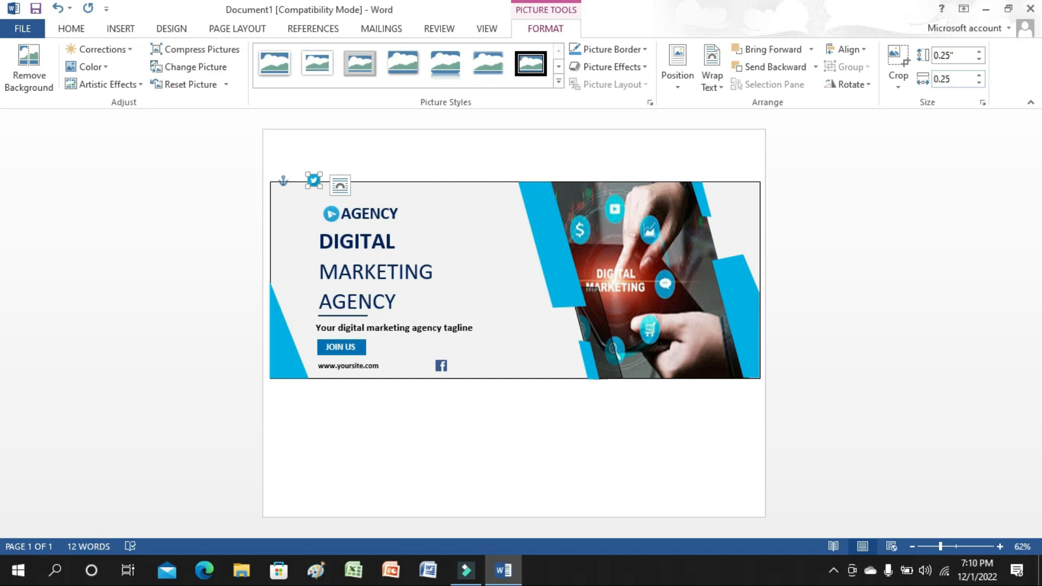
text(0.25)
click(380, 156)
Move the Twitter logo directly beside the Facebook icon and adjust the gap between them slightly
drag(313, 179, 457, 366)
click(453, 408)
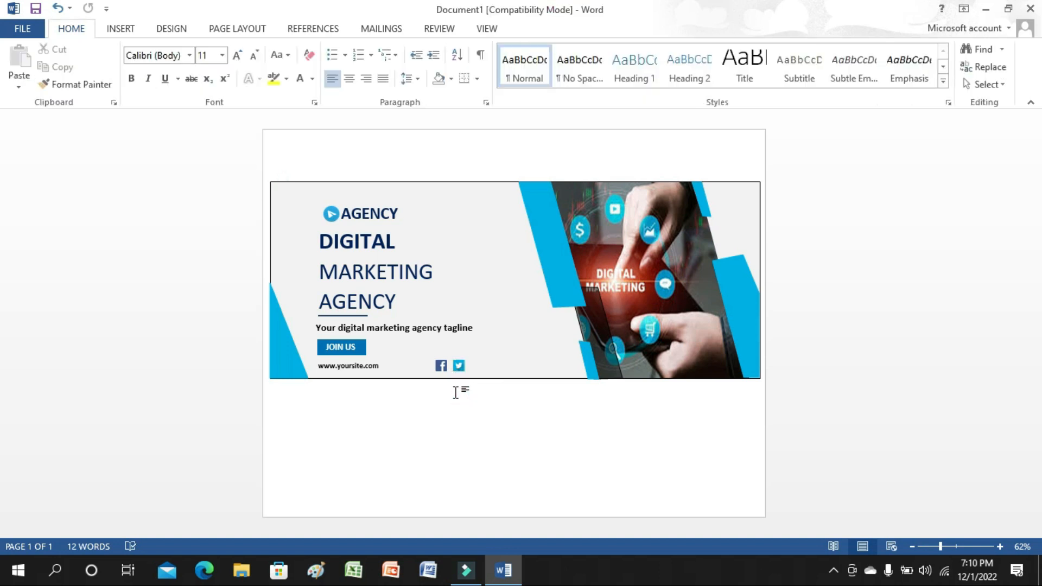
click(461, 366)
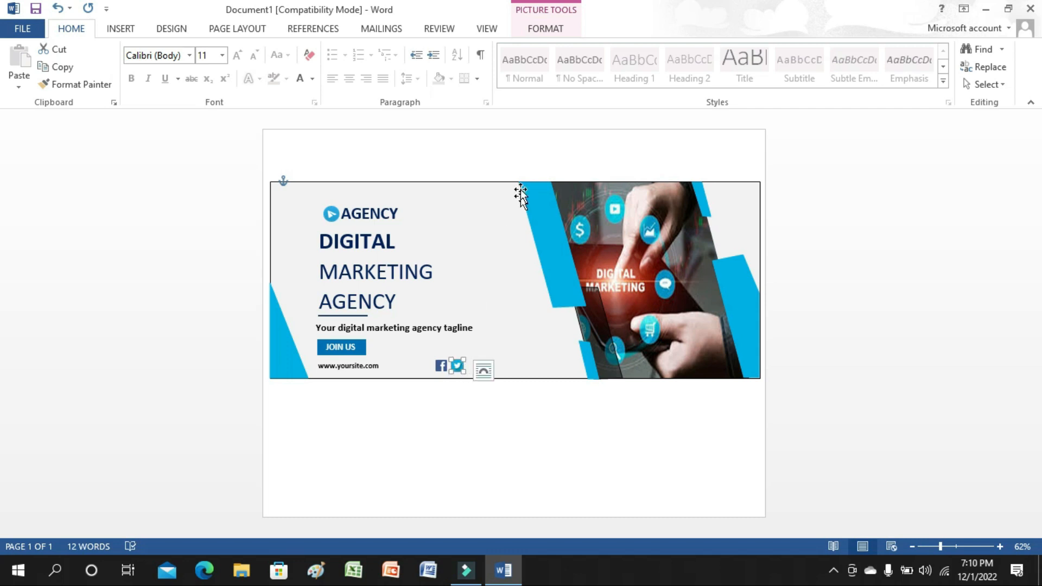
click(514, 157)
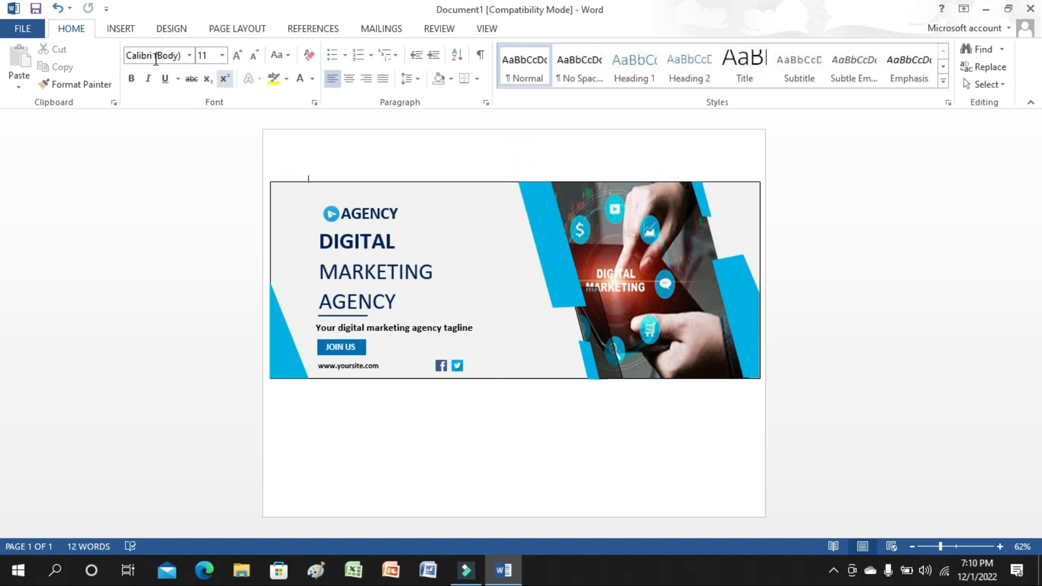
Search Bing images for "instagram" and insert the rounded-square gradient Instagram logo with the white camera
click(120, 29)
click(183, 58)
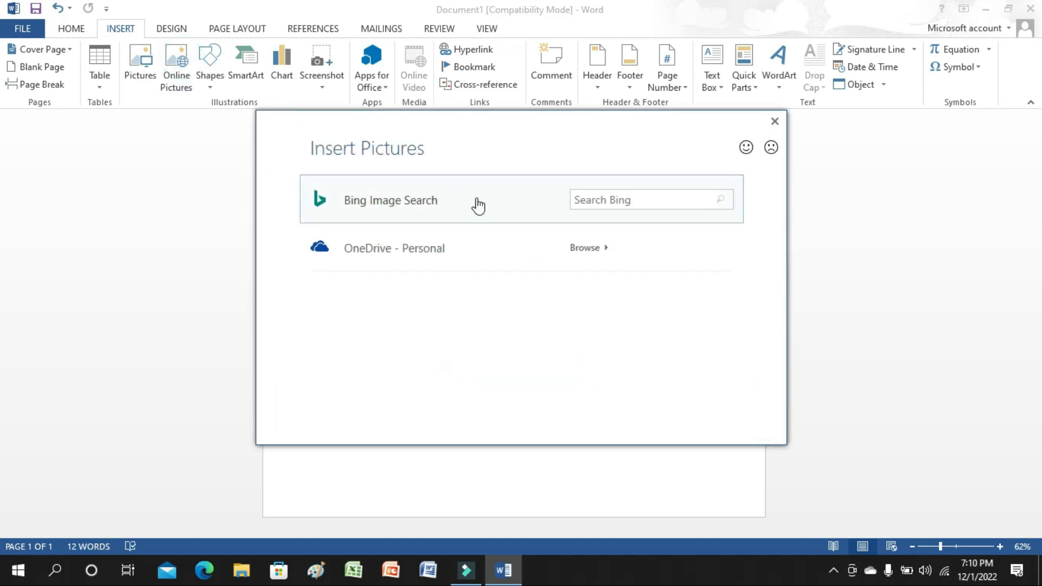
click(586, 201)
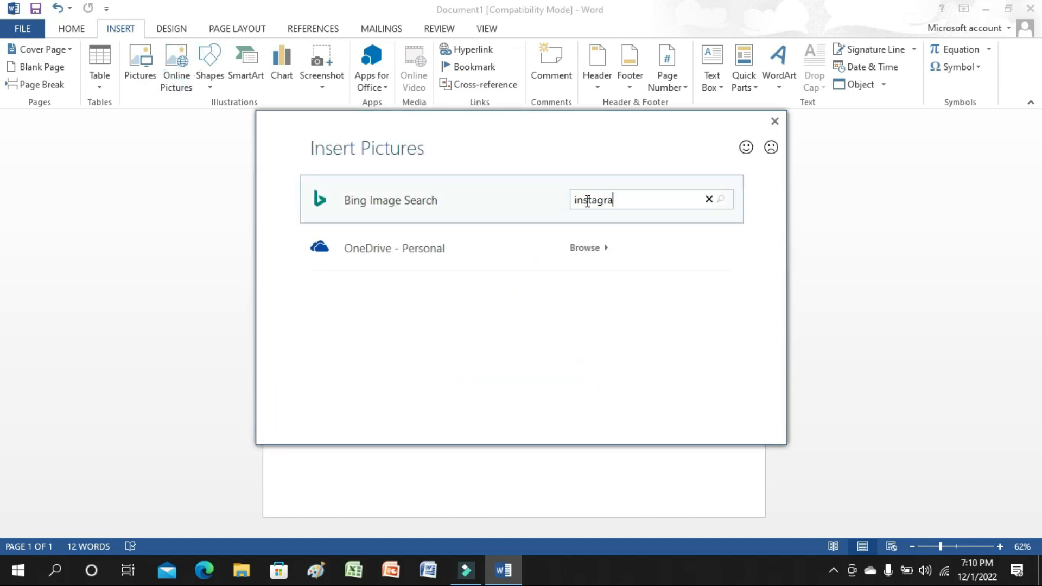
text(instagram)
click(721, 200)
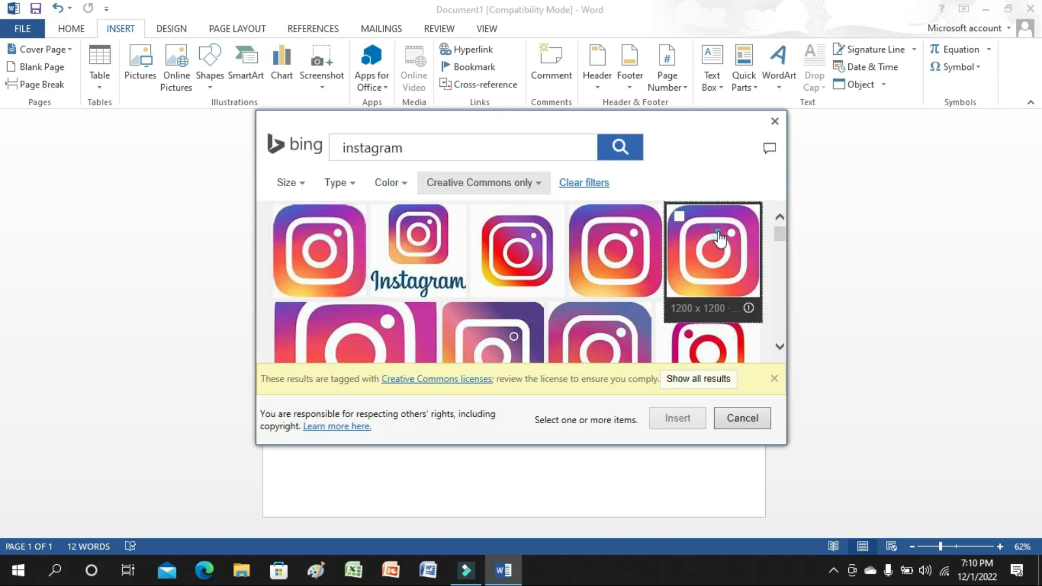
click(713, 244)
click(678, 421)
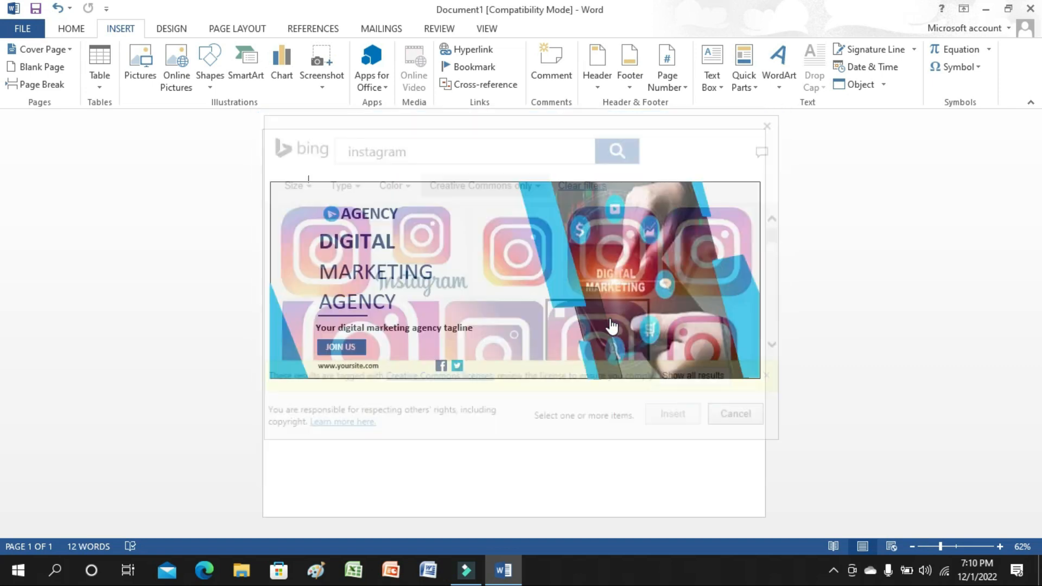
Set the Instagram logo's text wrapping to In Front of Text
click(712, 81)
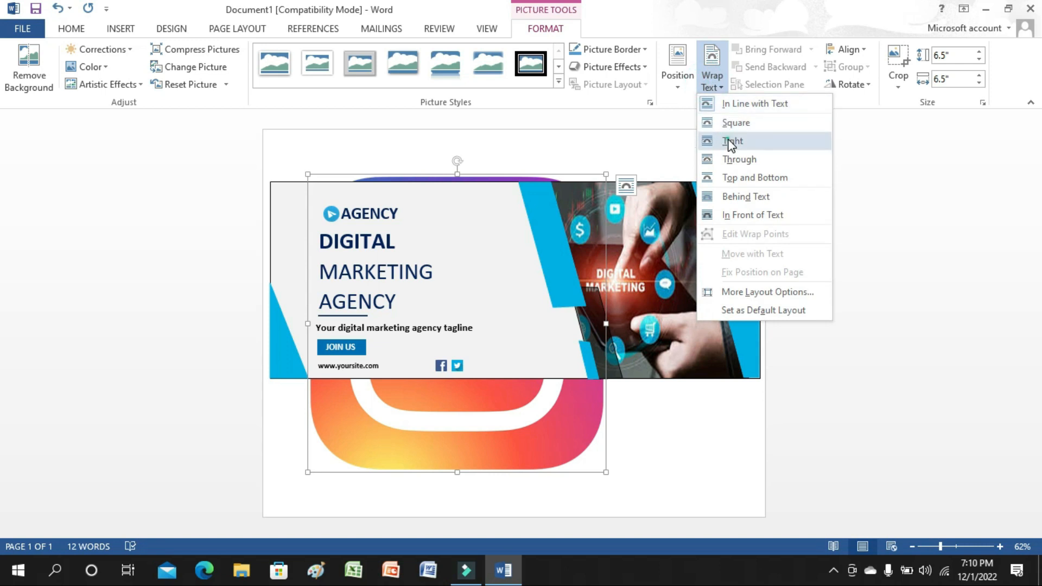
click(727, 139)
click(712, 87)
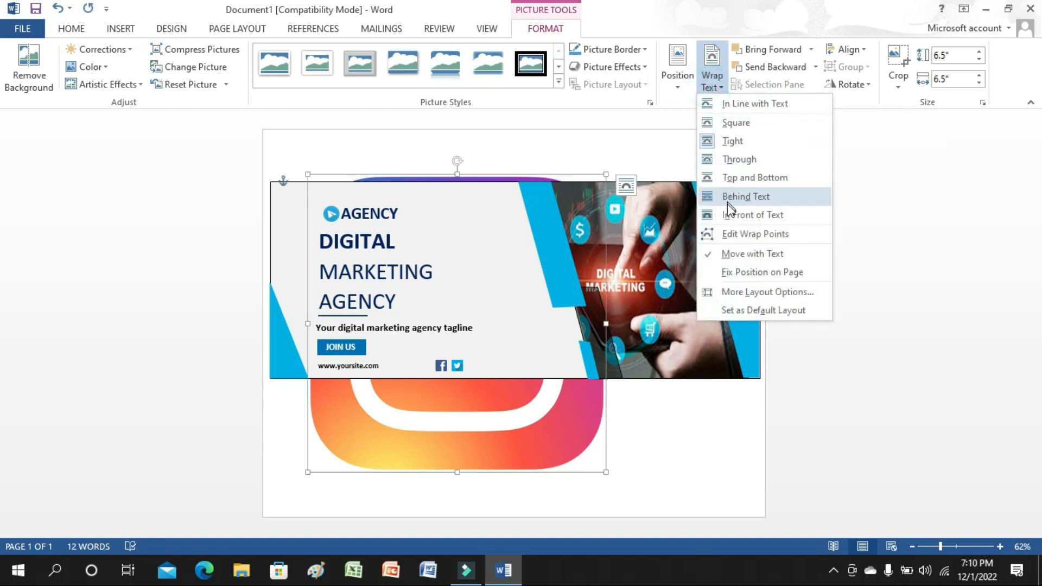
click(730, 212)
Set the Instagram logo's height and width to 0.25"
click(957, 57)
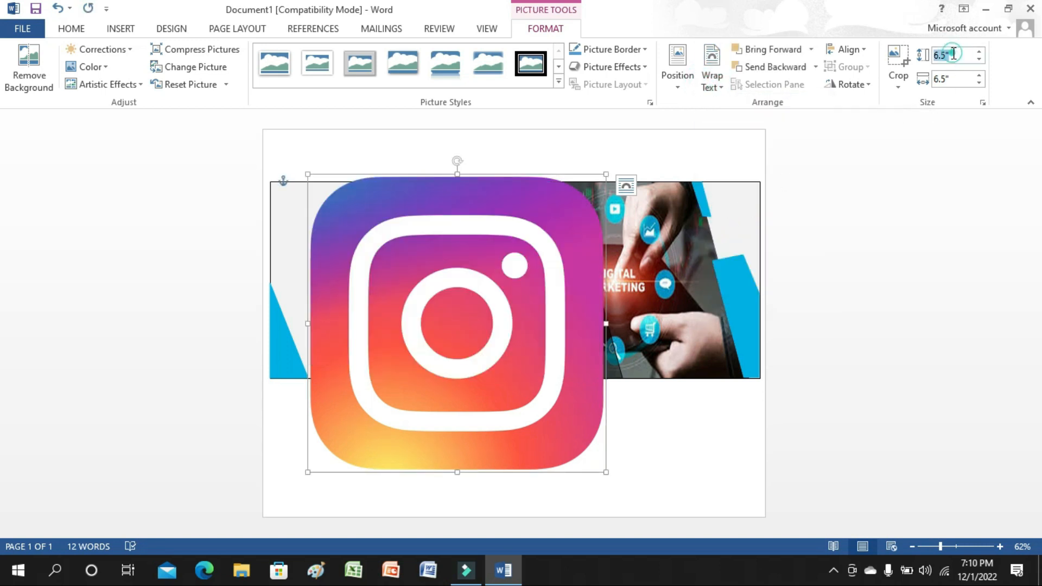
text(0)
click(950, 80)
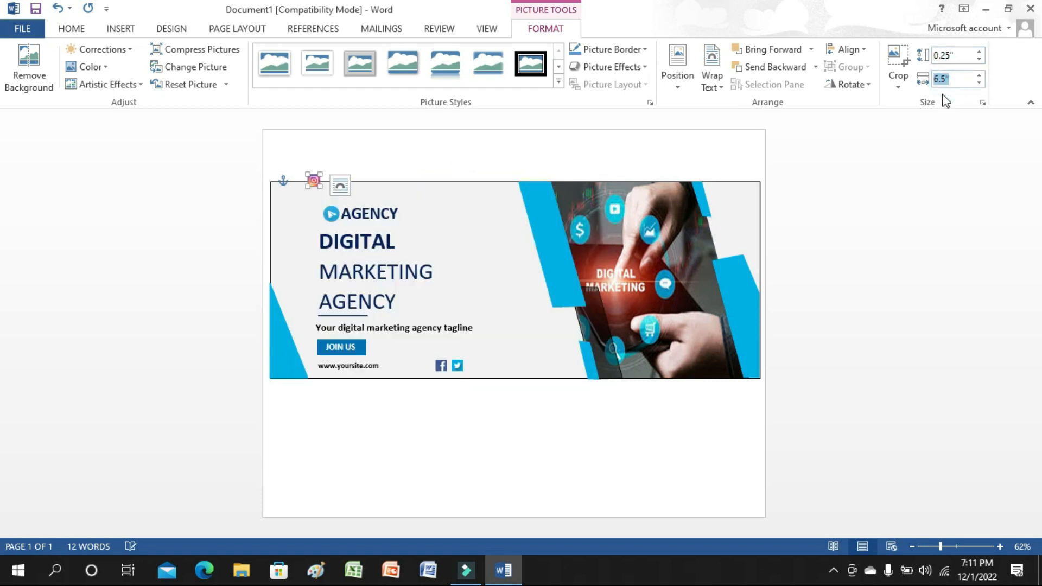
text(0)
click(347, 161)
Move the Instagram logo beside the Twitter icon, in line with the other social media icons
drag(313, 181, 474, 363)
click(478, 282)
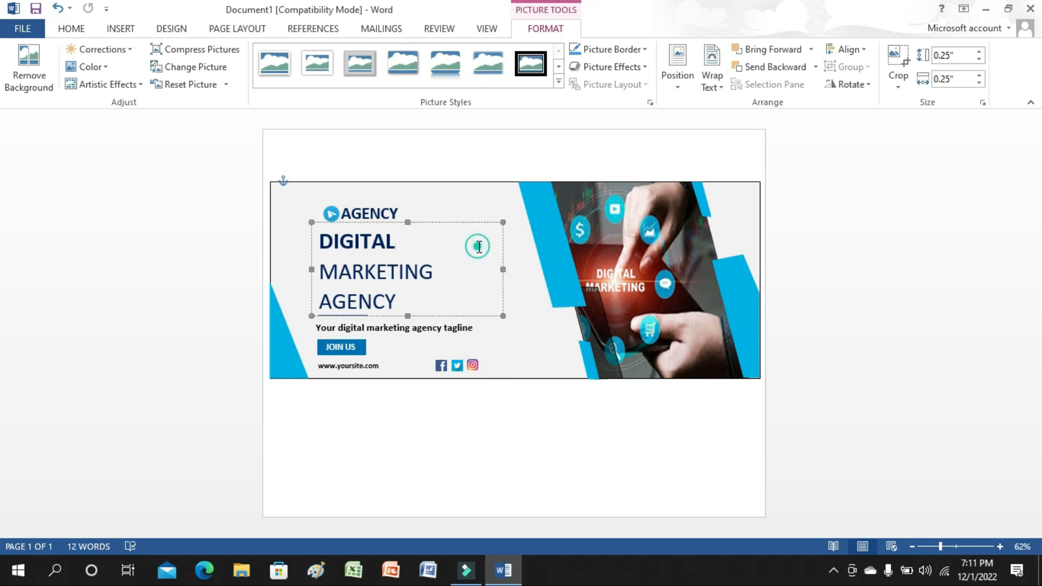
click(476, 371)
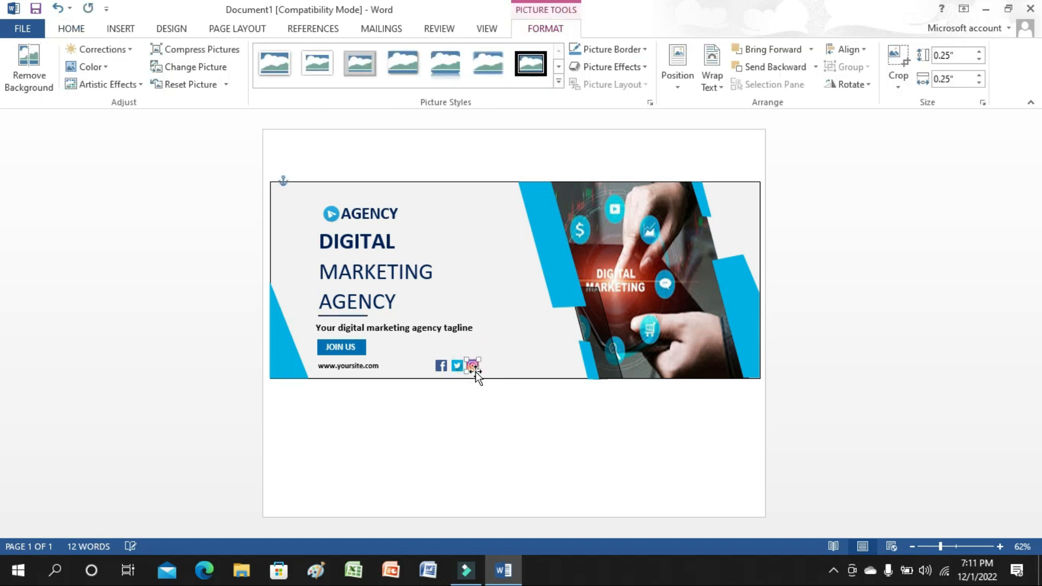
click(490, 430)
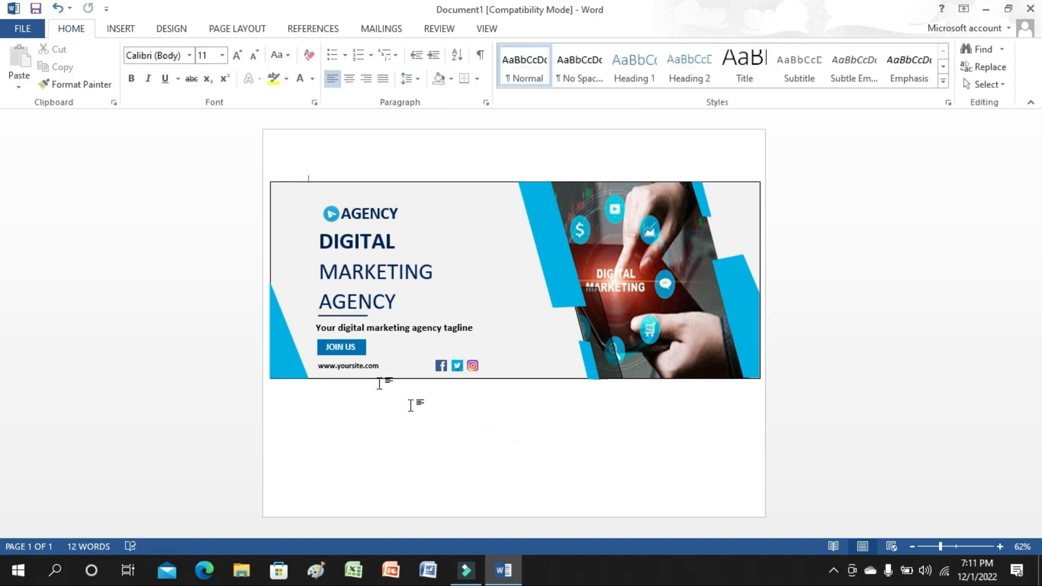
Search Bing images for "linkedin" and insert the square blue logo with the white "in"
click(120, 29)
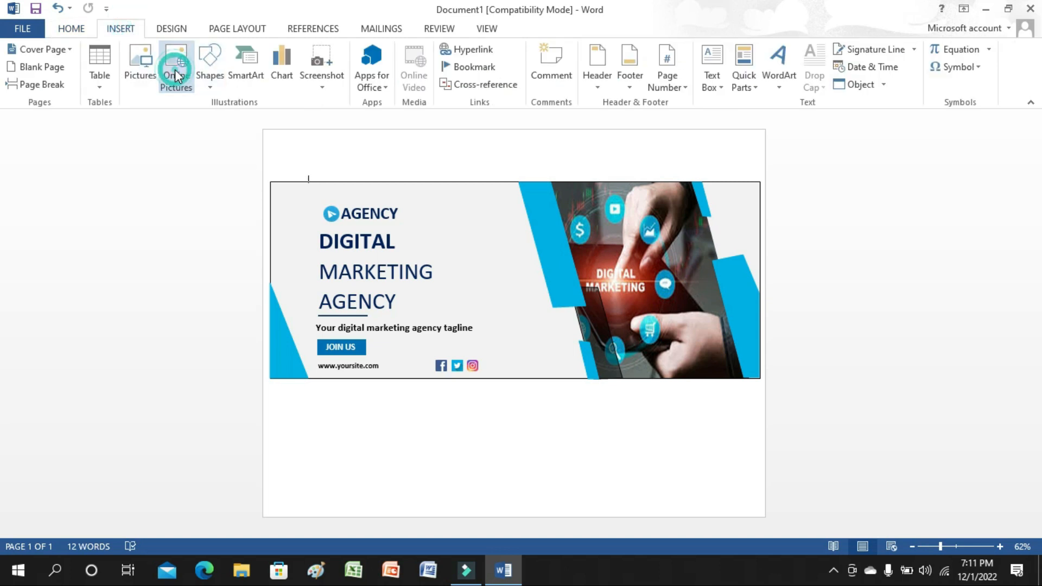
click(174, 69)
click(587, 199)
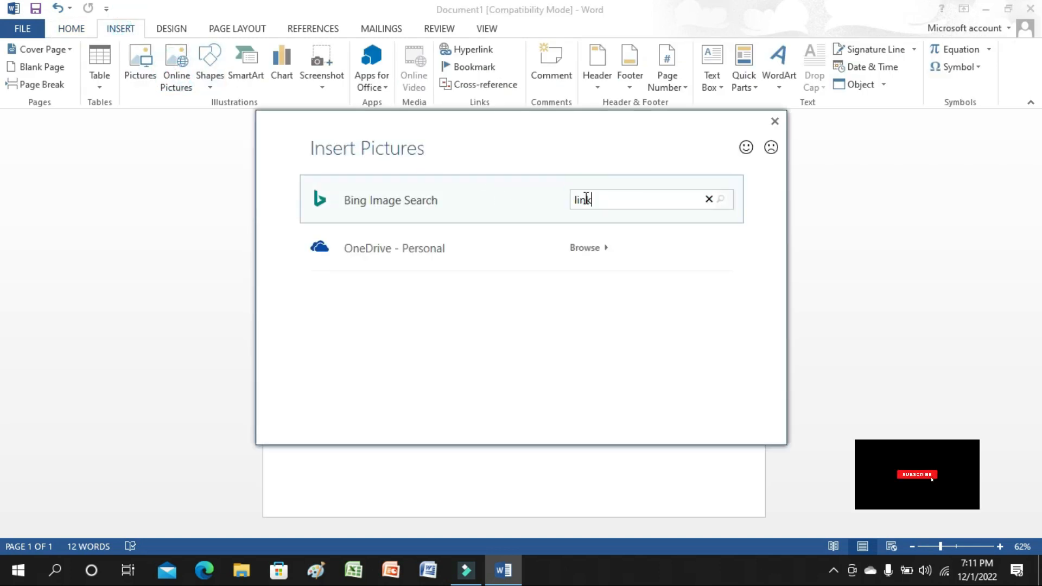
text(linkedin)
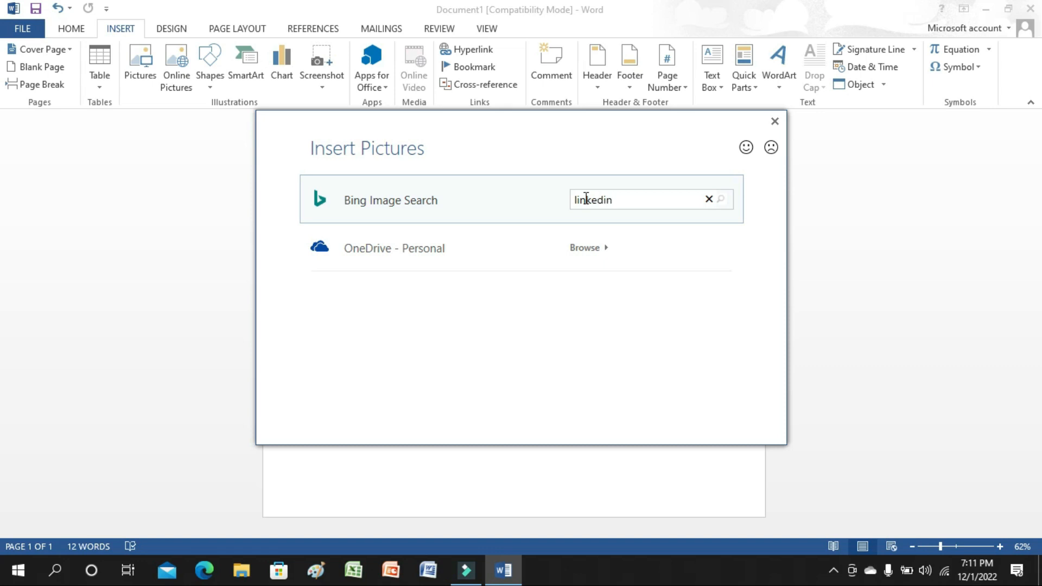
click(721, 205)
click(364, 258)
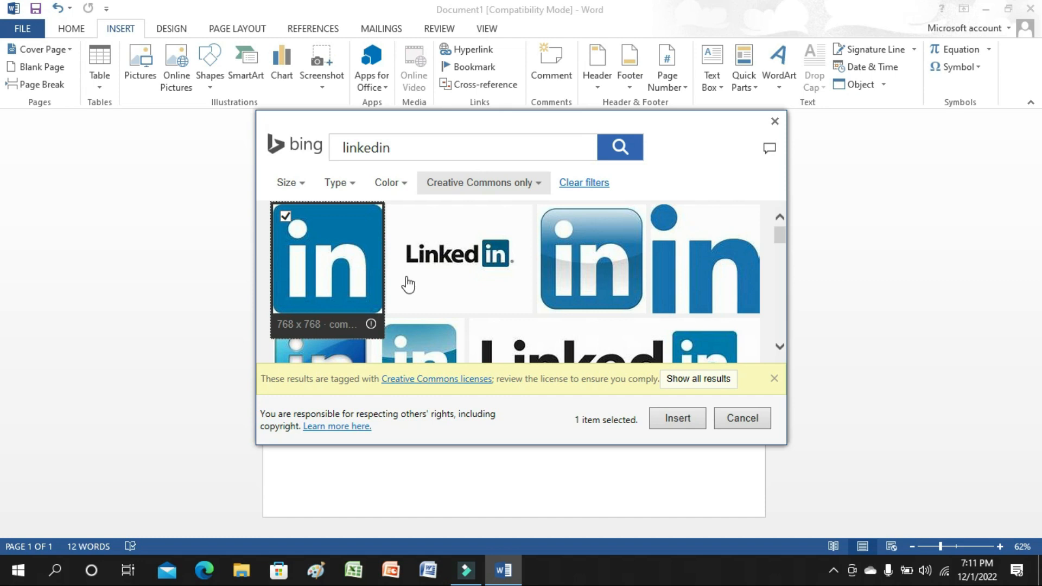
click(666, 422)
Set the LinkedIn logo's text wrapping to In Front of Text
click(714, 83)
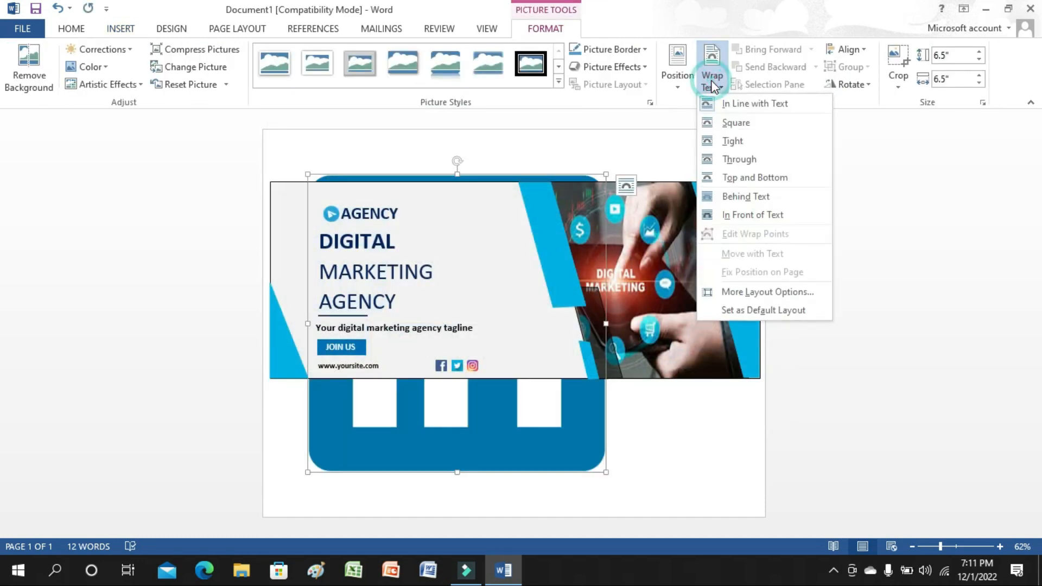
click(733, 140)
click(712, 81)
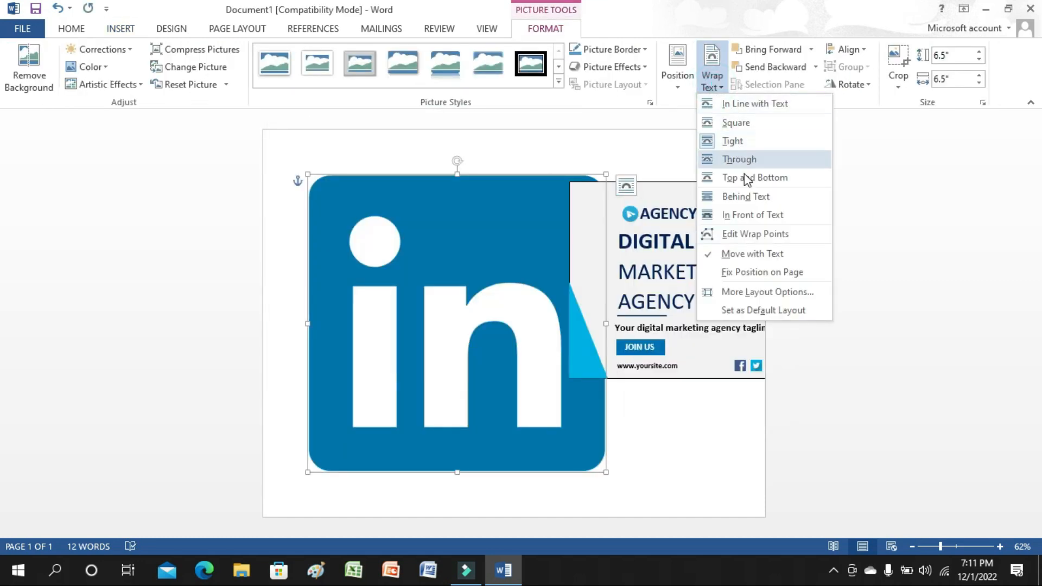
click(747, 215)
Set the LinkedIn logo's height and width to 0.25"
click(955, 55)
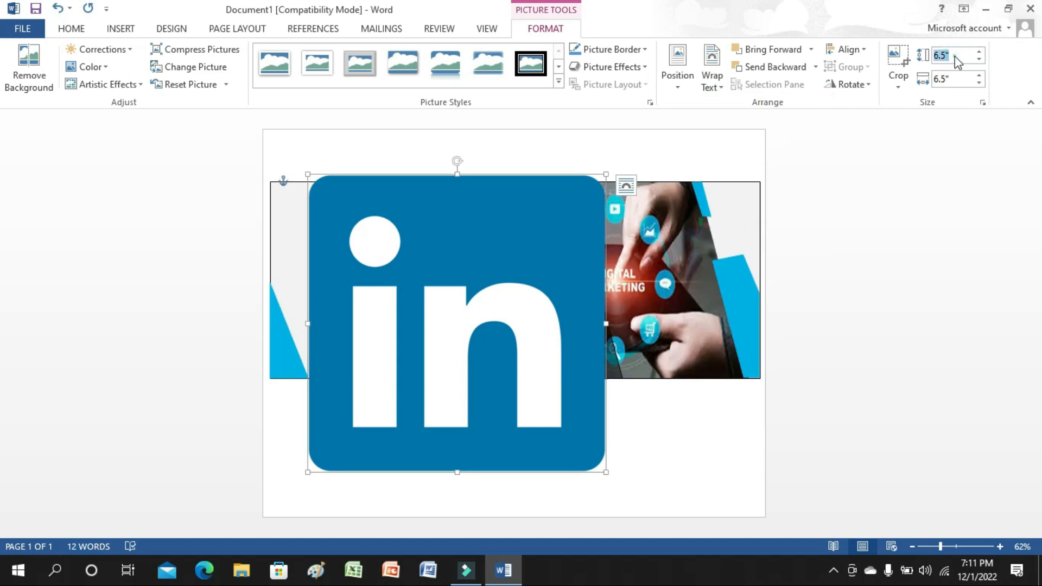
text(0.25)
click(953, 81)
key(BackSpace)
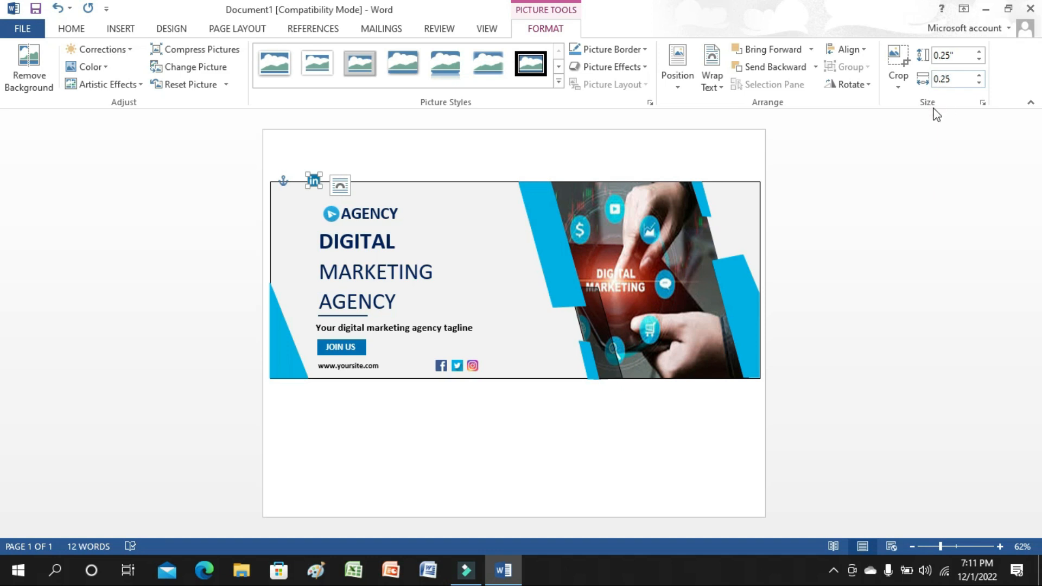
click(436, 160)
Move the LinkedIn logo beside the Instagram icon to complete the row of social media icons
drag(314, 182, 488, 367)
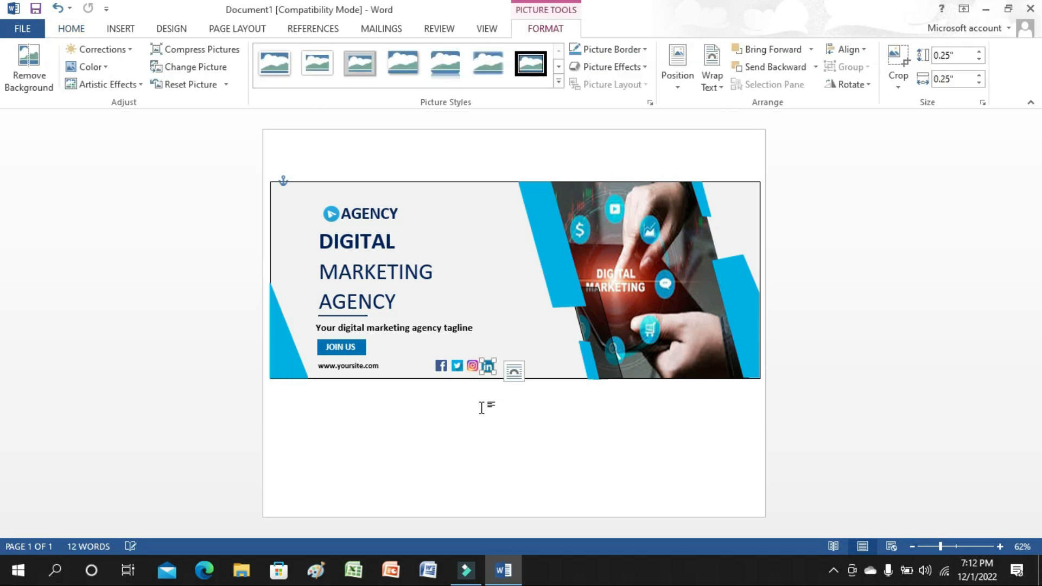
click(481, 408)
click(489, 367)
click(489, 404)
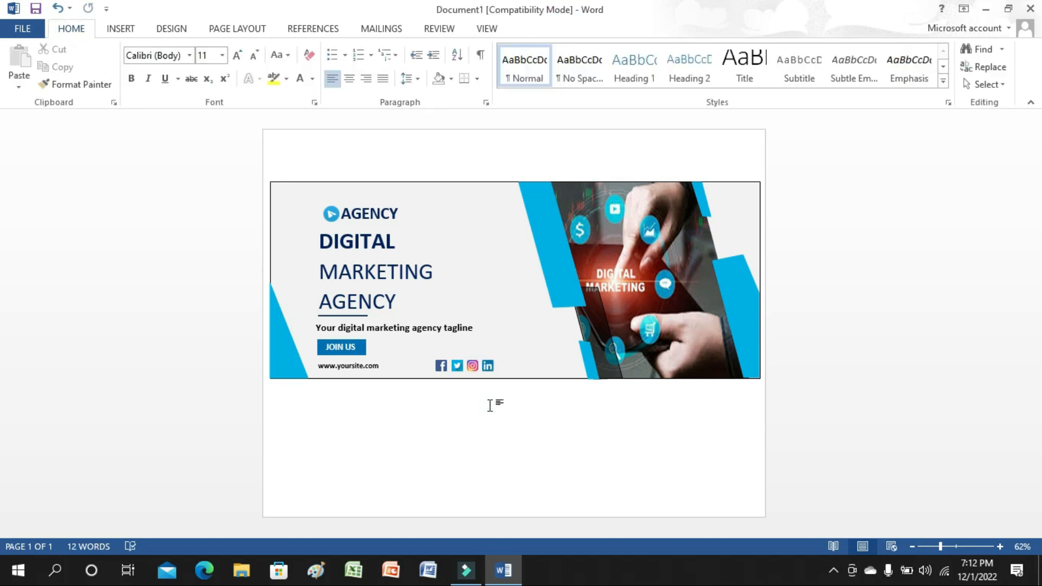
click(360, 369)
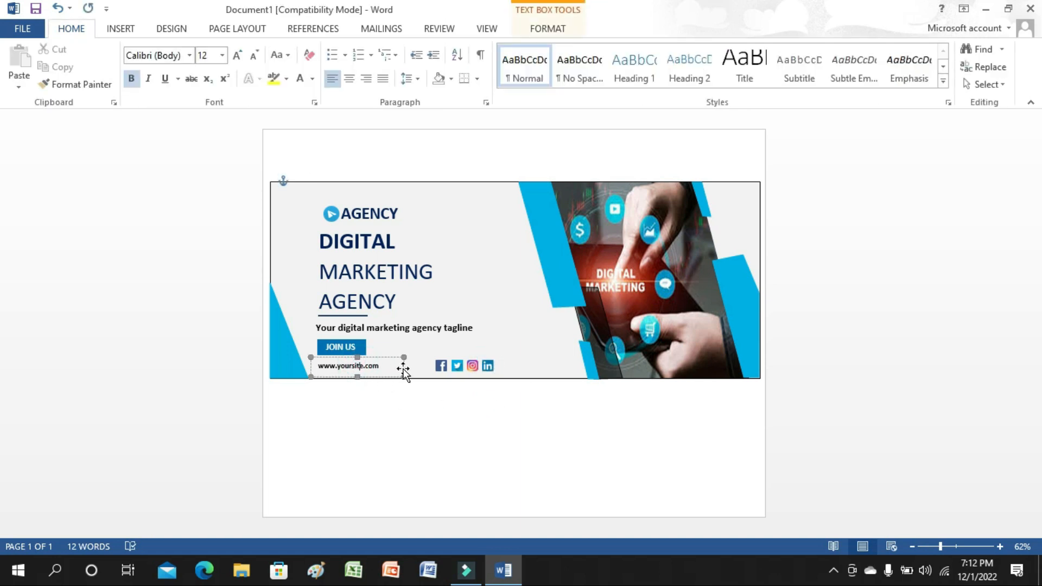
drag(400, 366, 319, 364)
click(222, 54)
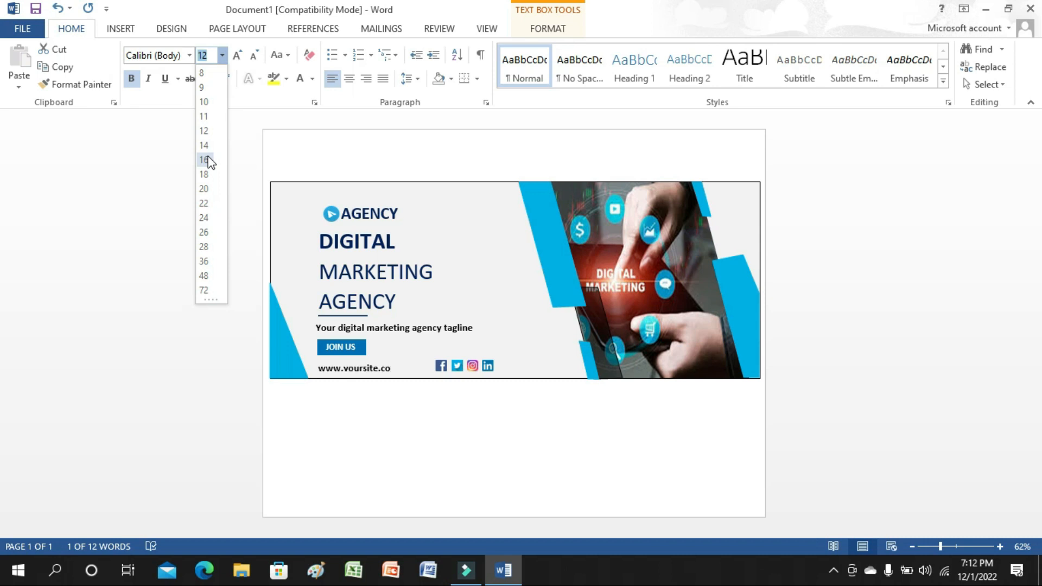
click(209, 161)
drag(402, 374, 416, 373)
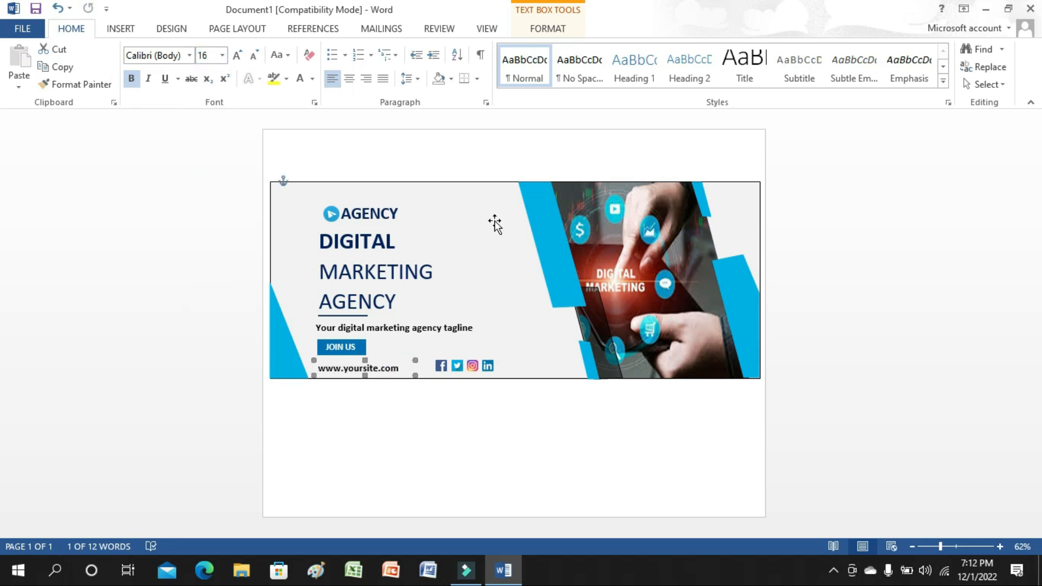
click(498, 148)
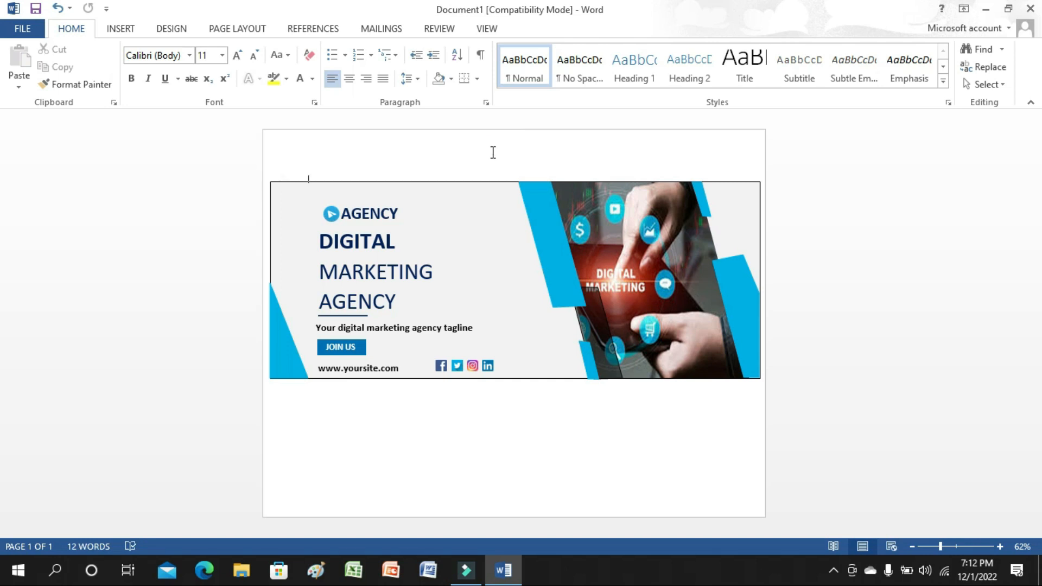
click(122, 31)
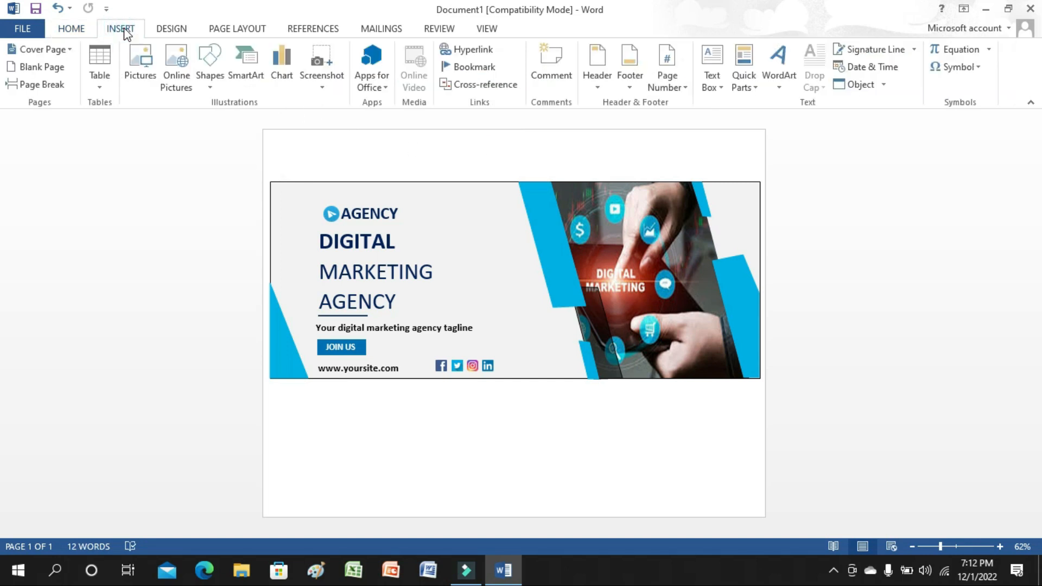
click(75, 27)
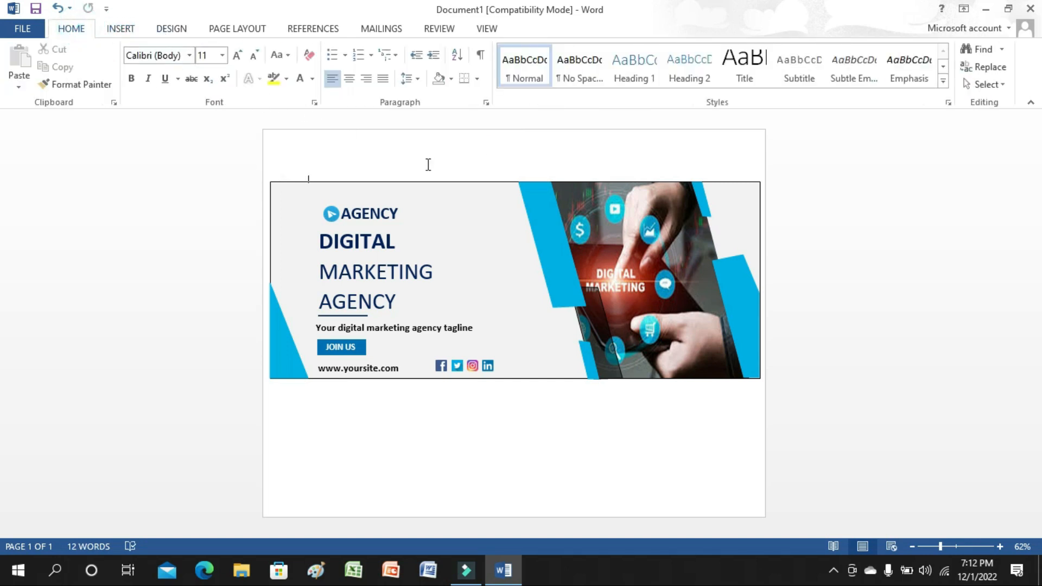
Change the outline of the banner's large background rectangle from black to a medium gray theme color
click(456, 231)
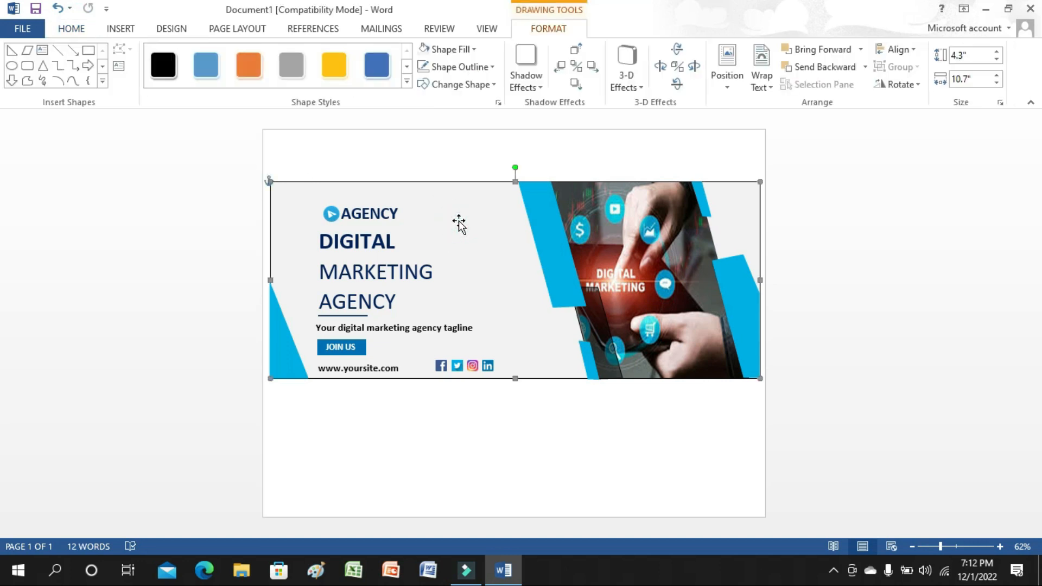
click(443, 66)
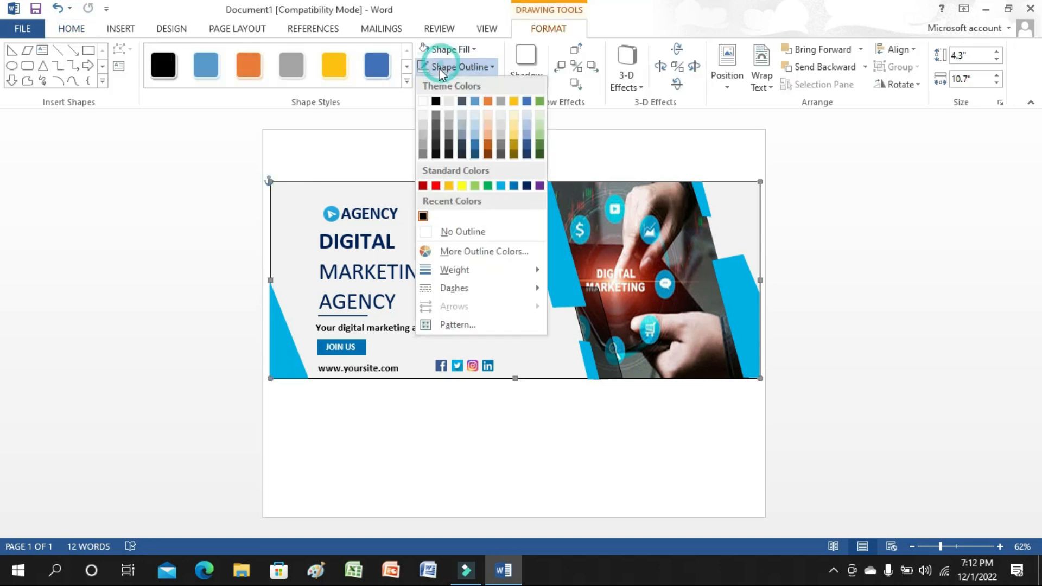
click(423, 145)
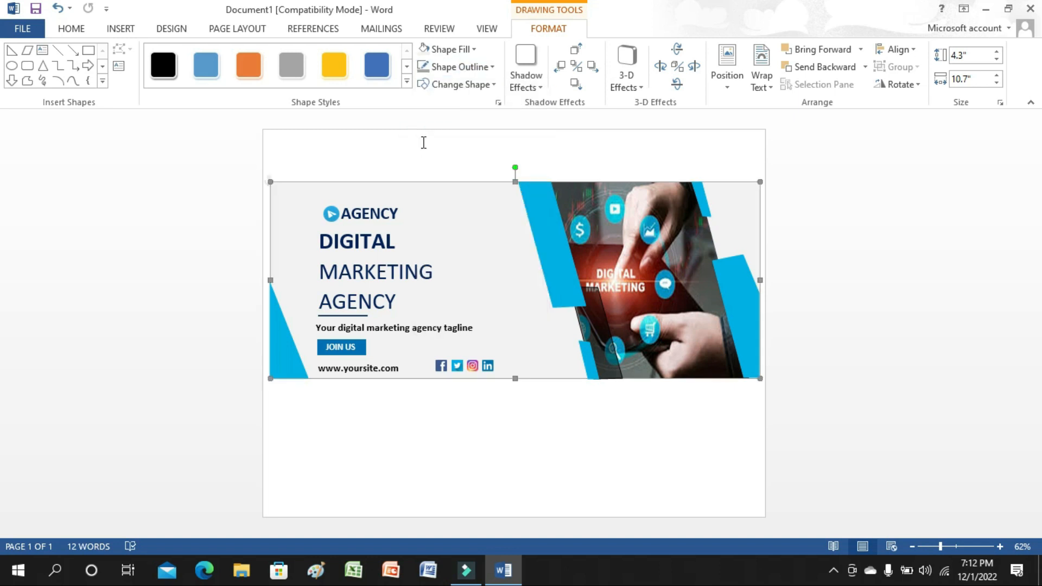
click(731, 150)
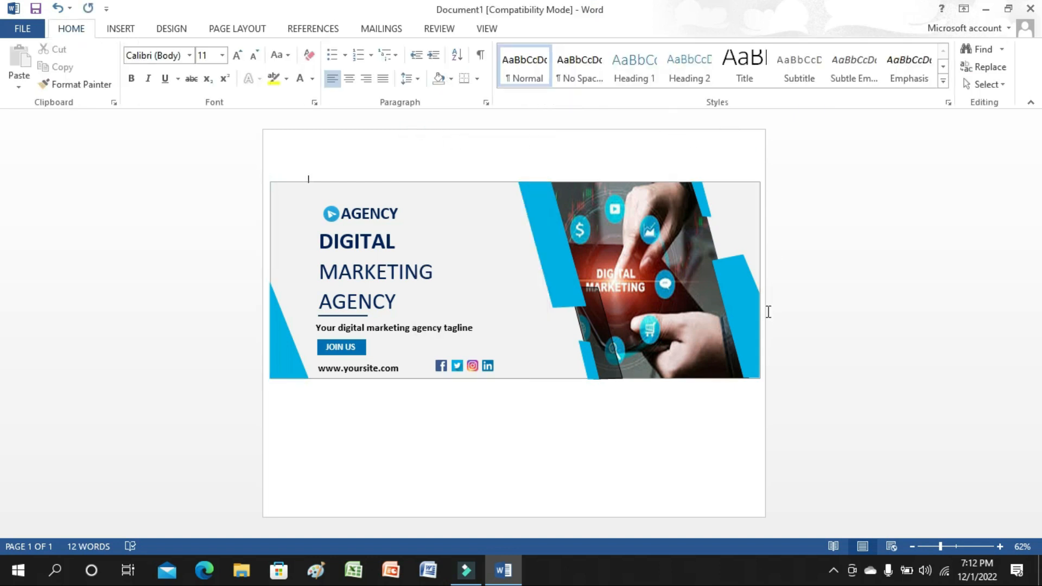
Nudge the large blue shape on the image's right side slightly right and down to meet the banner's edges
click(745, 328)
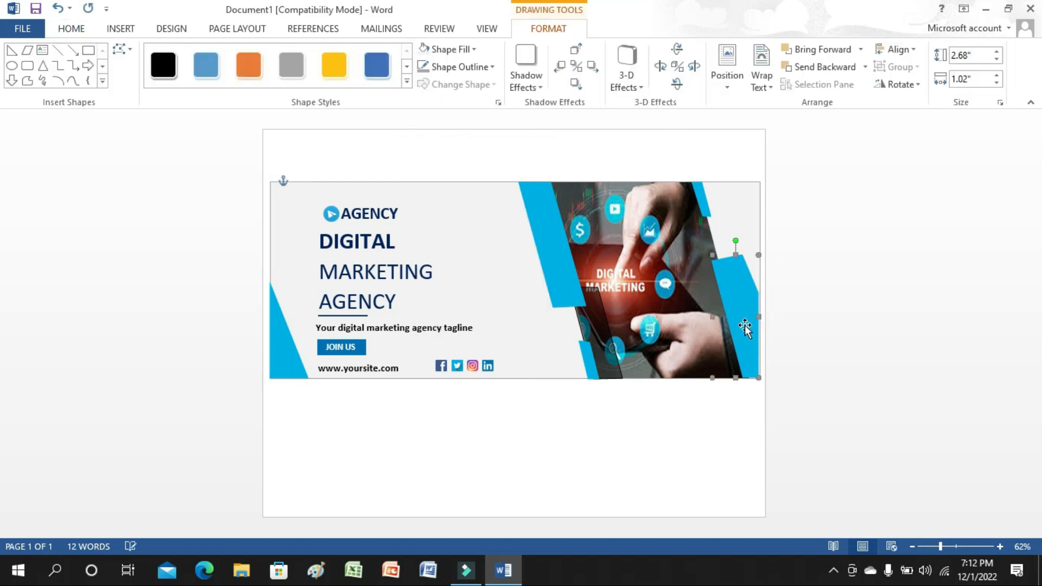
key(ctrl+Right)
key(ctrl+Down)
key(ctrl+Right)
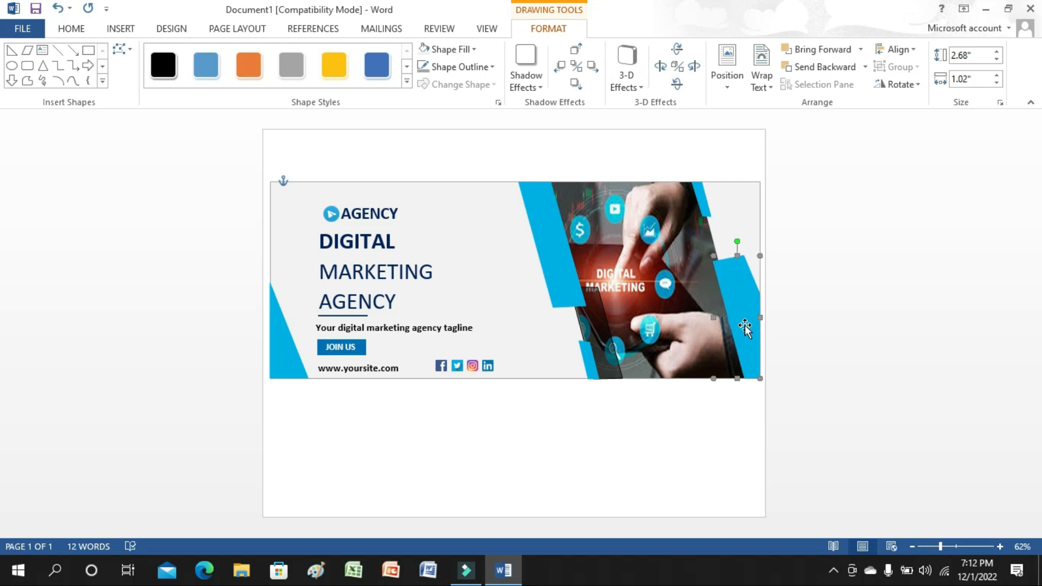
click(709, 148)
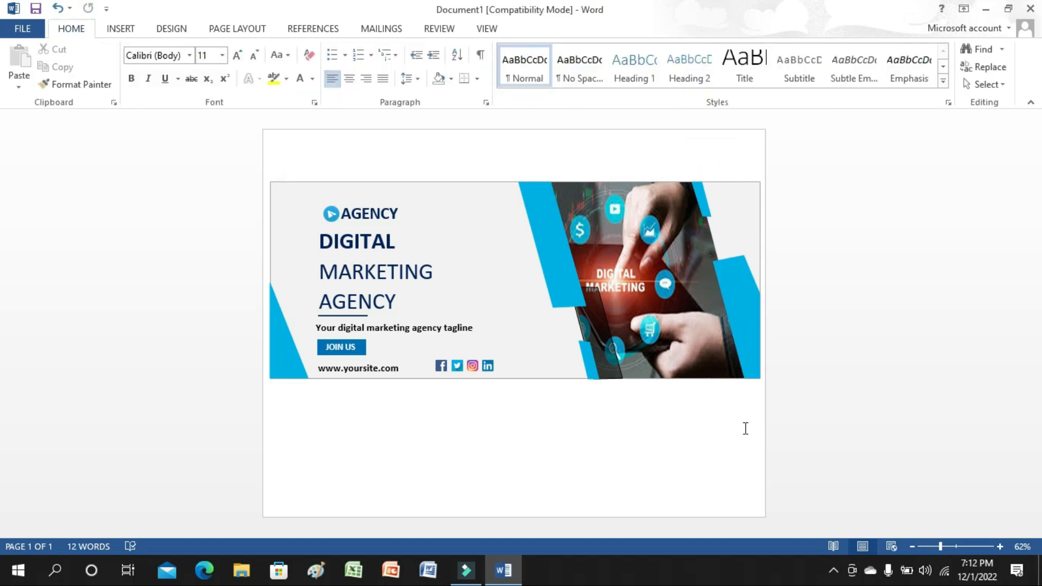